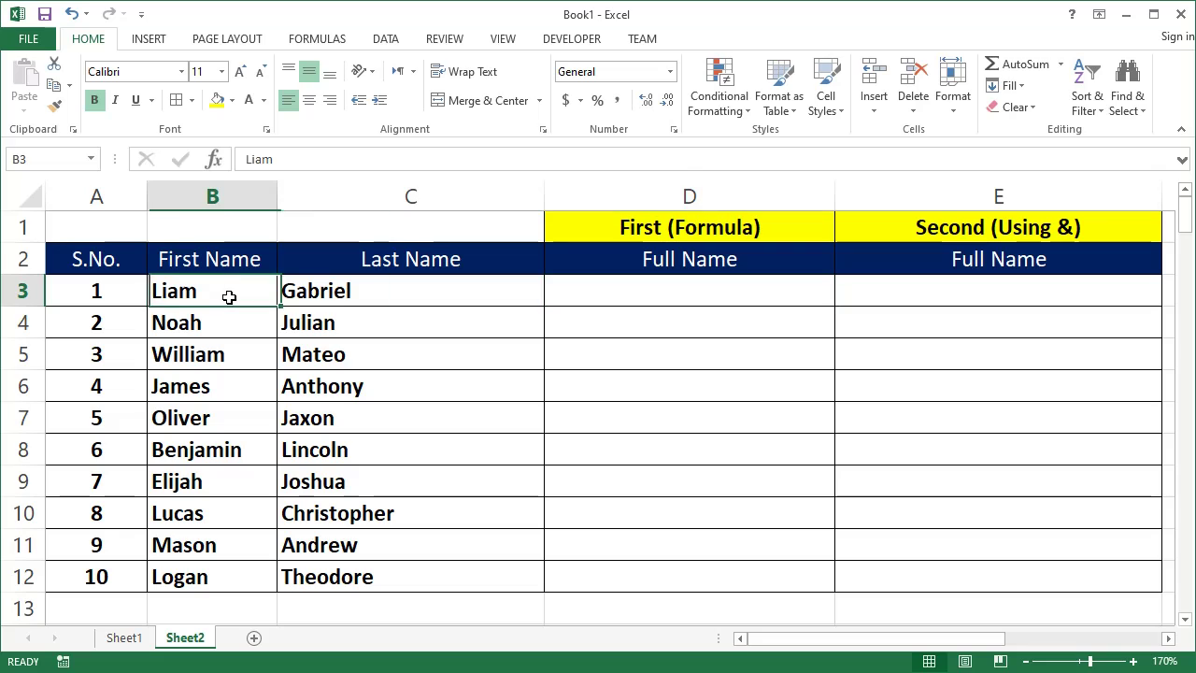
Examine the First Name and Last Name lists in rows 3 to 12 as source data for the full names.
{"action": "left_click", "coordinate": [346, 303]}
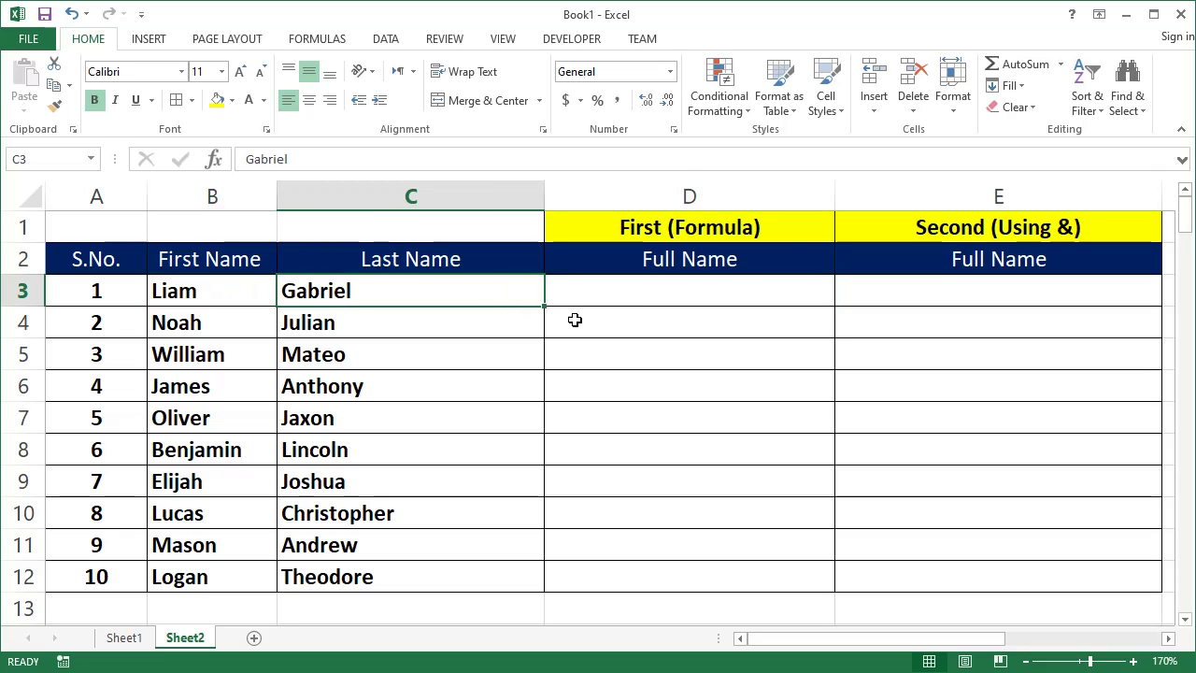
{"action": "left_click", "coordinate": [622, 296]}
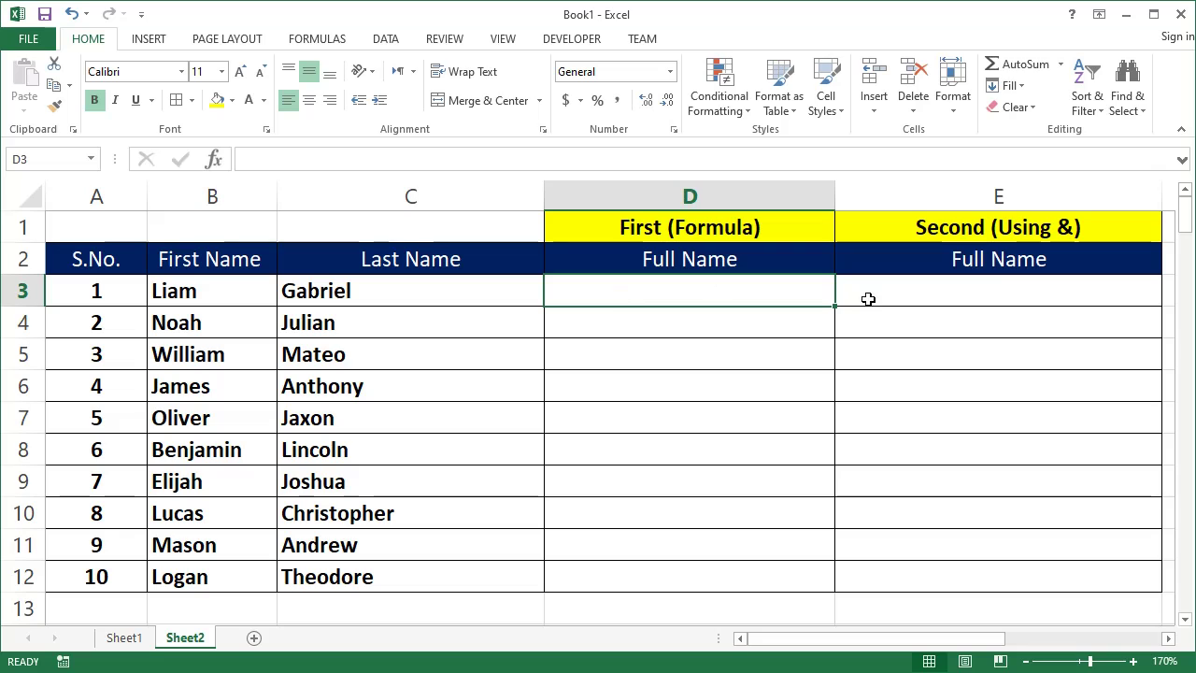
{"action": "left_click", "coordinate": [1001, 227]}
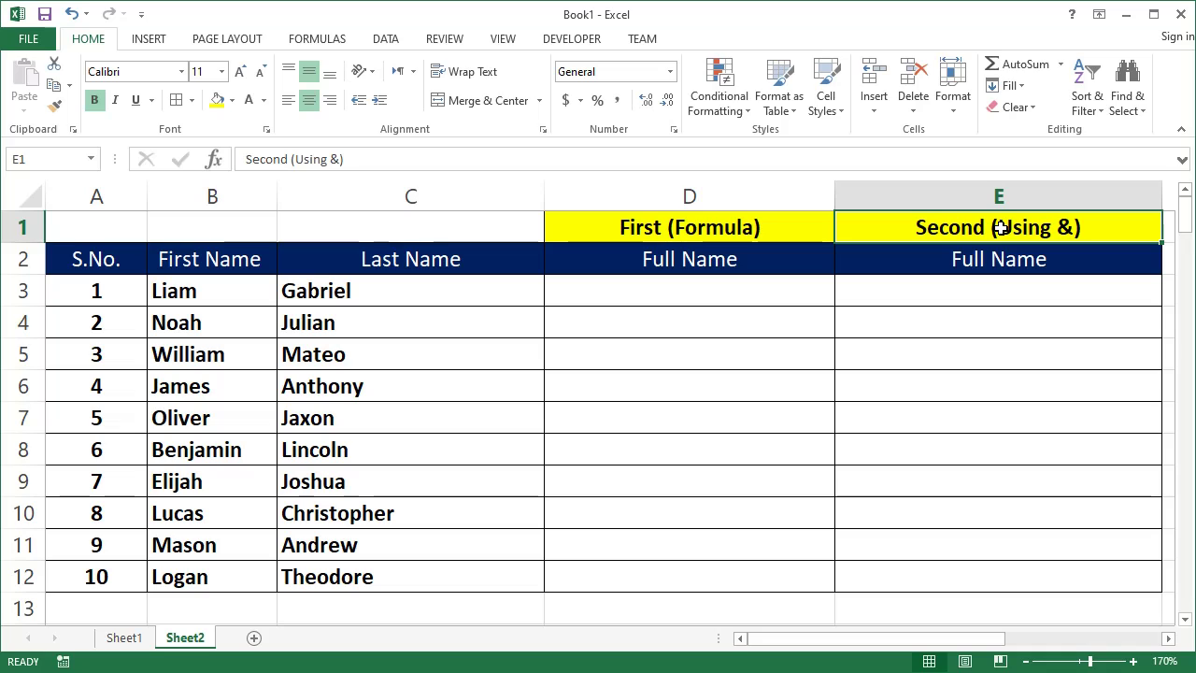
{"action": "left_click", "coordinate": [222, 293]}
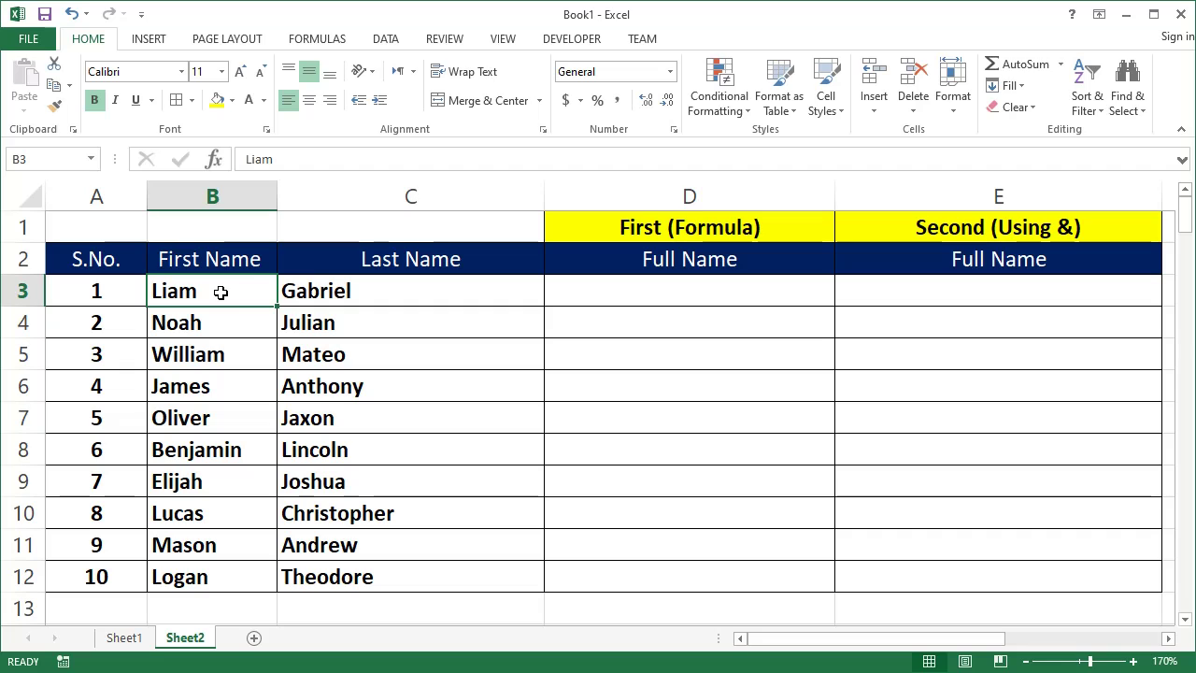
{"action": "key", "text": "shift+Down"}
{"action": "key", "text": "shift+Down"}
{"action": "key", "text": "shift+Down"}
{"action": "key", "text": "shift+Down"}
{"action": "key", "text": "shift+Down"}
{"action": "key", "text": "shift+Down"}
{"action": "key", "text": "shift+Down"}
{"action": "key", "text": "shift+Down"}
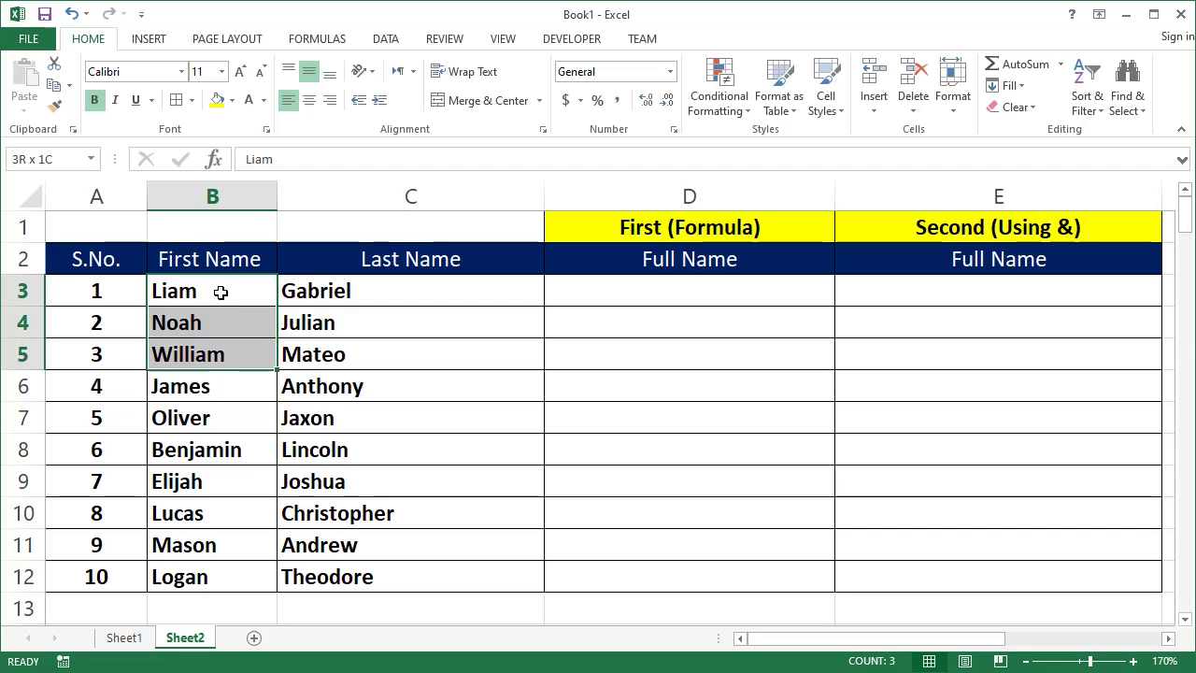
{"action": "key", "text": "shift+Down"}
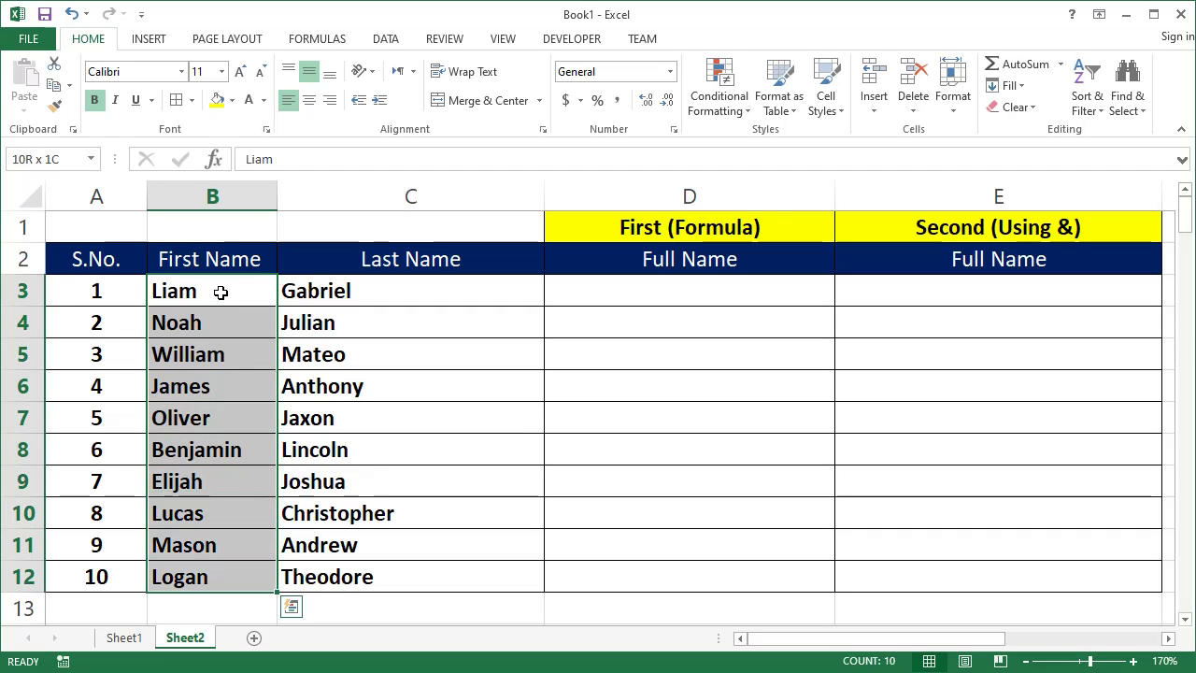
{"action": "key", "text": "Right"}
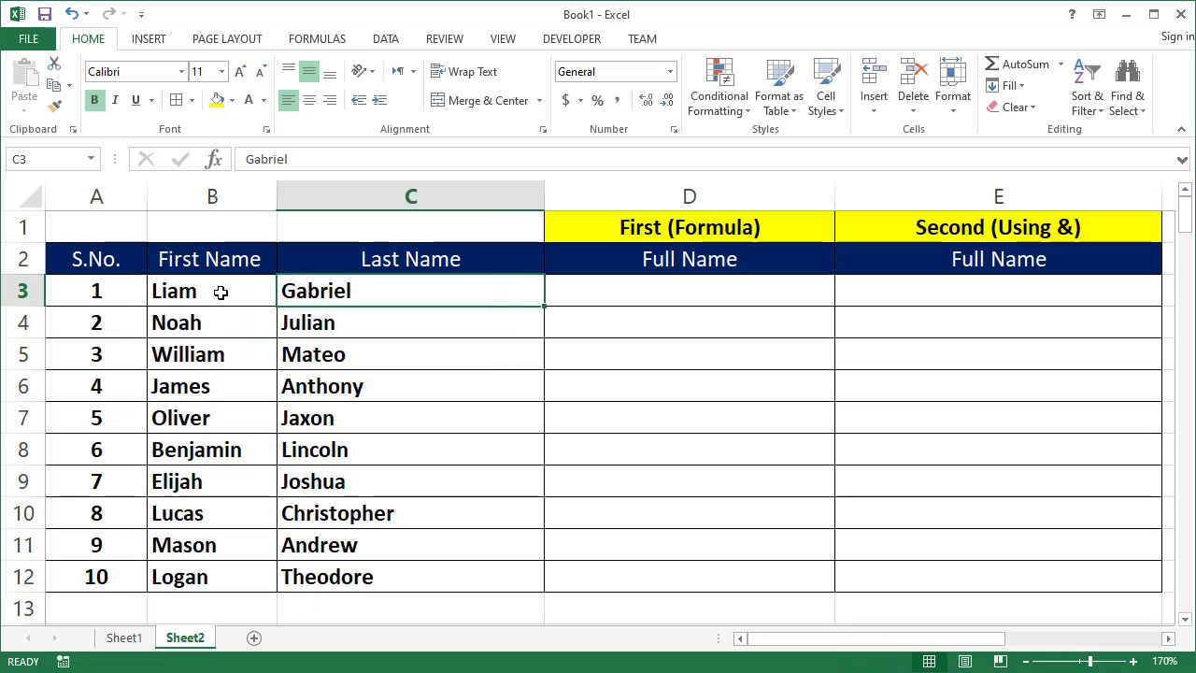
{"action": "key", "text": "shift+Down"}
{"action": "key", "text": "shift+Down"}
{"action": "key", "text": "shift+Down"}
{"action": "key", "text": "shift+Down"}
{"action": "key", "text": "shift+Down"}
{"action": "key", "text": "shift+Down"}
{"action": "key", "text": "shift+Down"}
{"action": "key", "text": "shift+Down"}
{"action": "key", "text": "shift+Down"}
{"action": "key", "text": "shift+Down"}
{"action": "key", "text": "shift+Down"}
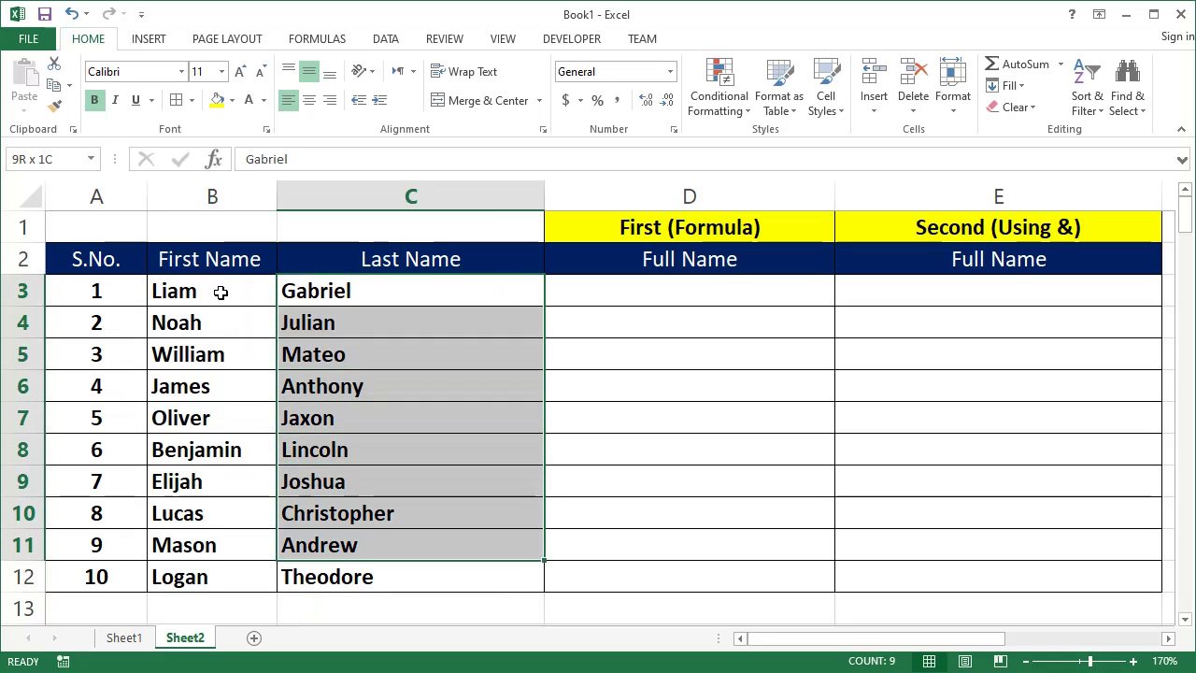
Examine the empty Full Name cells in columns D and E intended for the formula and & methods.
{"action": "key", "text": "Up"}
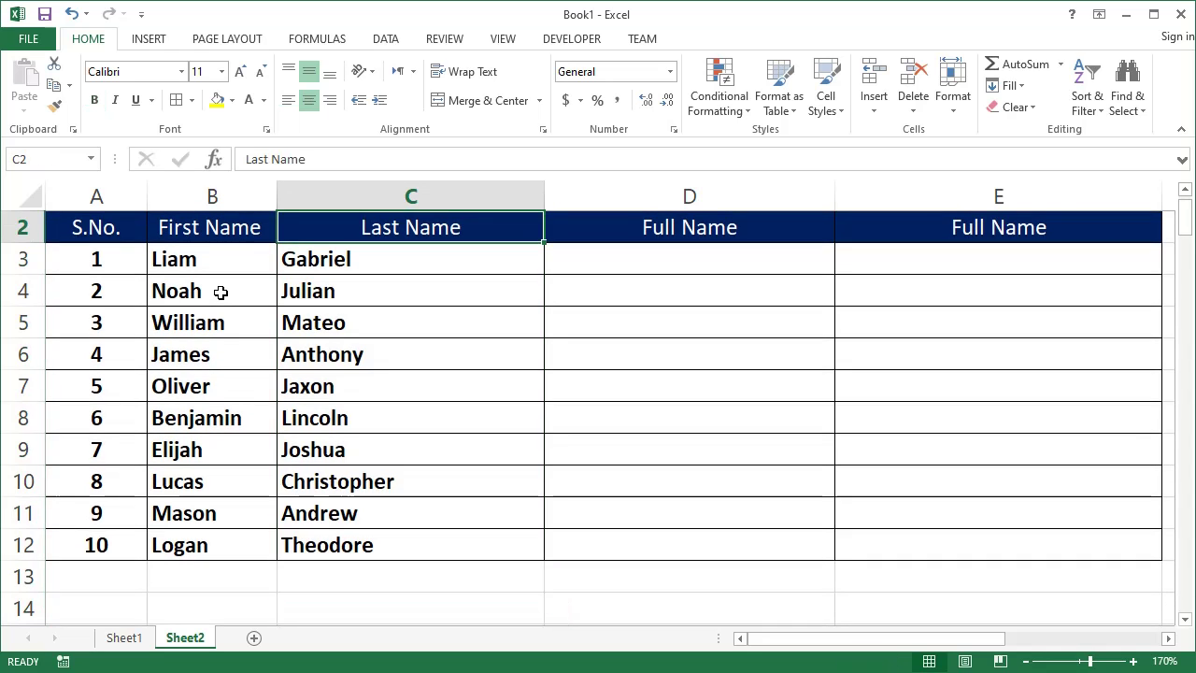
{"action": "key", "text": "Up"}
{"action": "key", "text": "Down"}
{"action": "key", "text": "Right"}
{"action": "key", "text": "Down"}
{"action": "key", "text": "Down"}
{"action": "key", "text": "Down"}
{"action": "key", "text": "Down"}
{"action": "key", "text": "Down"}
{"action": "key", "text": "Down"}
{"action": "key", "text": "Down"}
{"action": "key", "text": "Down"}
{"action": "key", "text": "Down"}
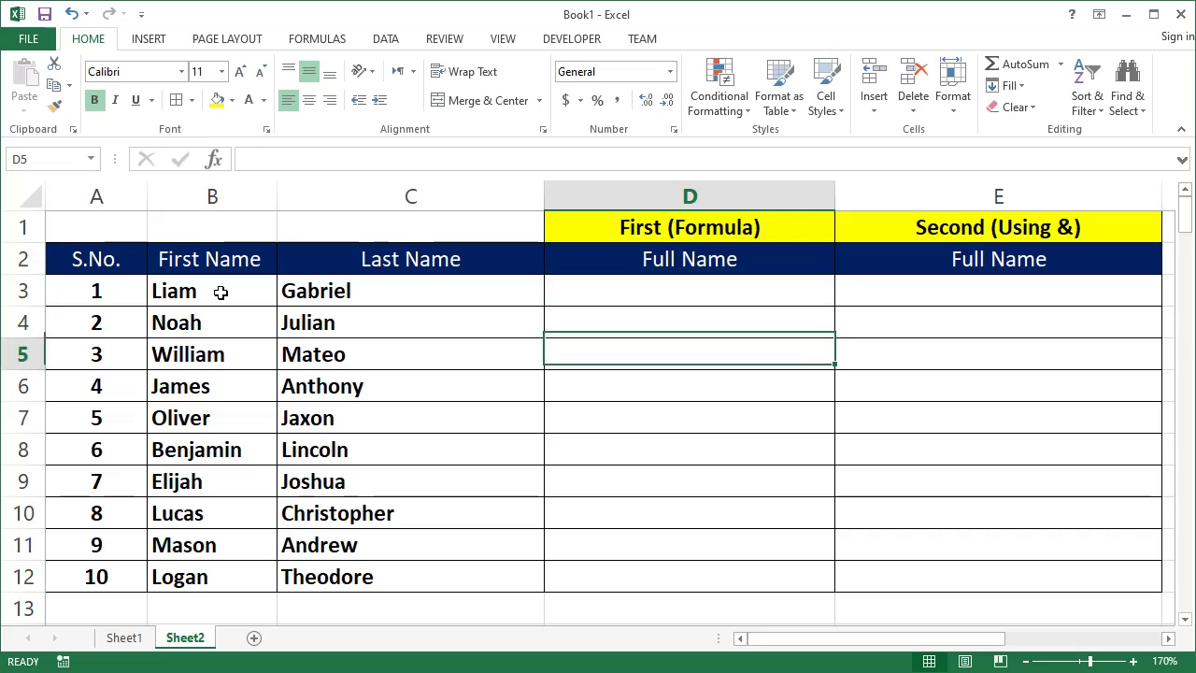
{"action": "key", "text": "Up"}
{"action": "key", "text": "Up"}
{"action": "key", "text": "Up"}
{"action": "key", "text": "Up"}
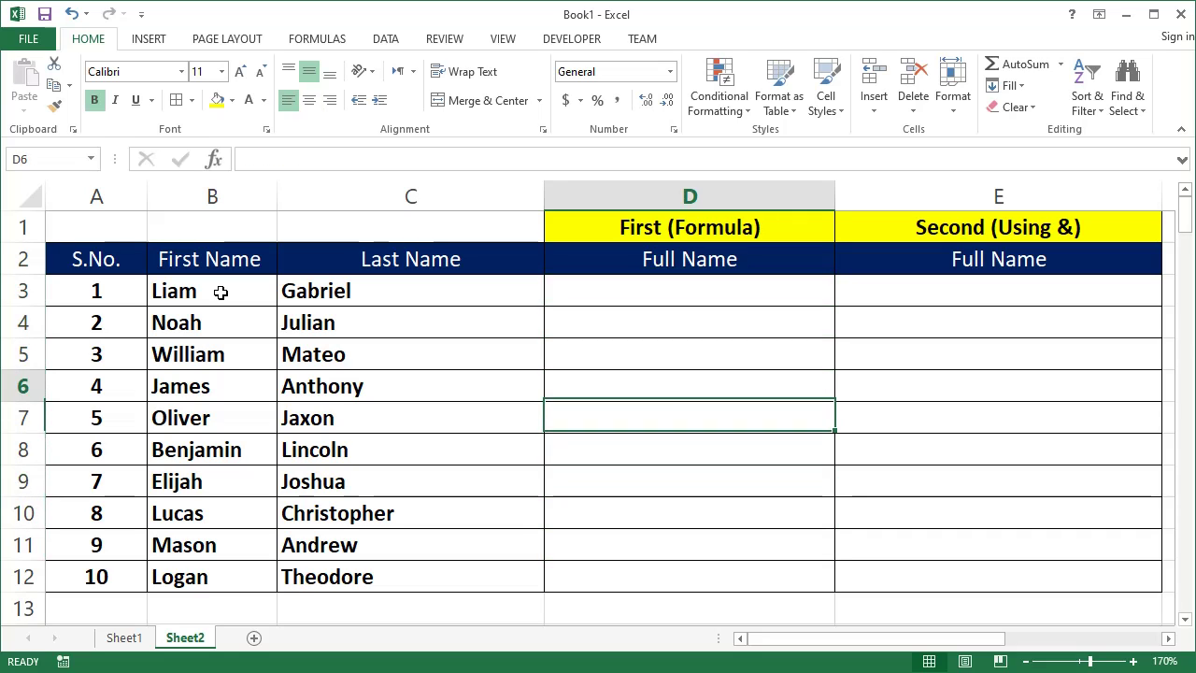
{"action": "key", "text": "Right"}
{"action": "key", "text": "Left"}
{"action": "key", "text": "Right"}
{"action": "key", "text": "Left"}
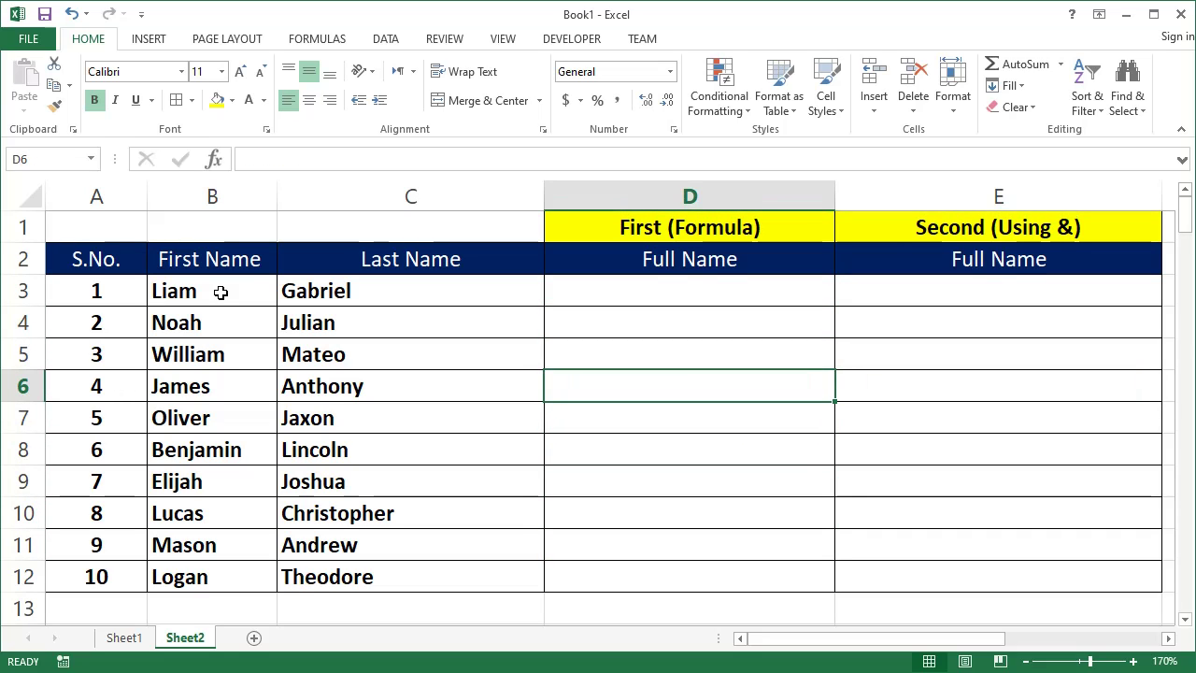
{"action": "key", "text": "Right"}
{"action": "key", "text": "Left"}
{"action": "key", "text": "Right"}
{"action": "key", "text": "Left"}
{"action": "key", "text": "Up"}
{"action": "key", "text": "Up"}
{"action": "key", "text": "Up"}
{"action": "key", "text": "Up"}
{"action": "key", "text": "Up"}
{"action": "key", "text": "Down"}
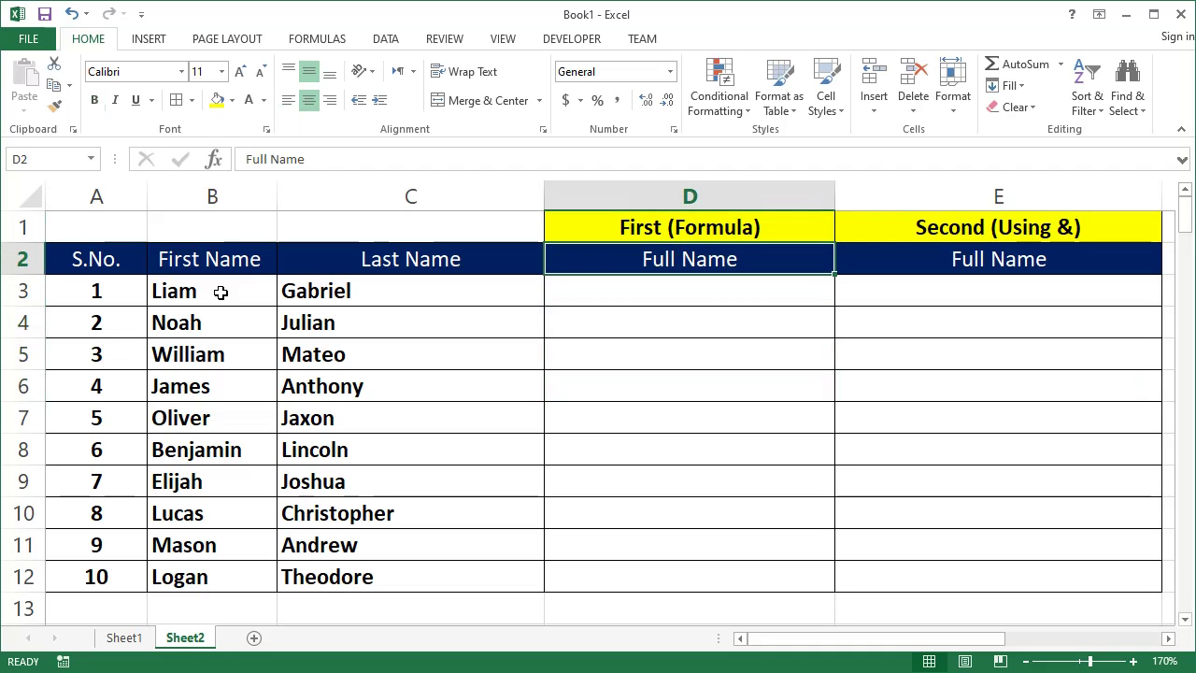
{"action": "key", "text": "Down"}
{"action": "key", "text": "Down"}
{"action": "key", "text": "Up"}
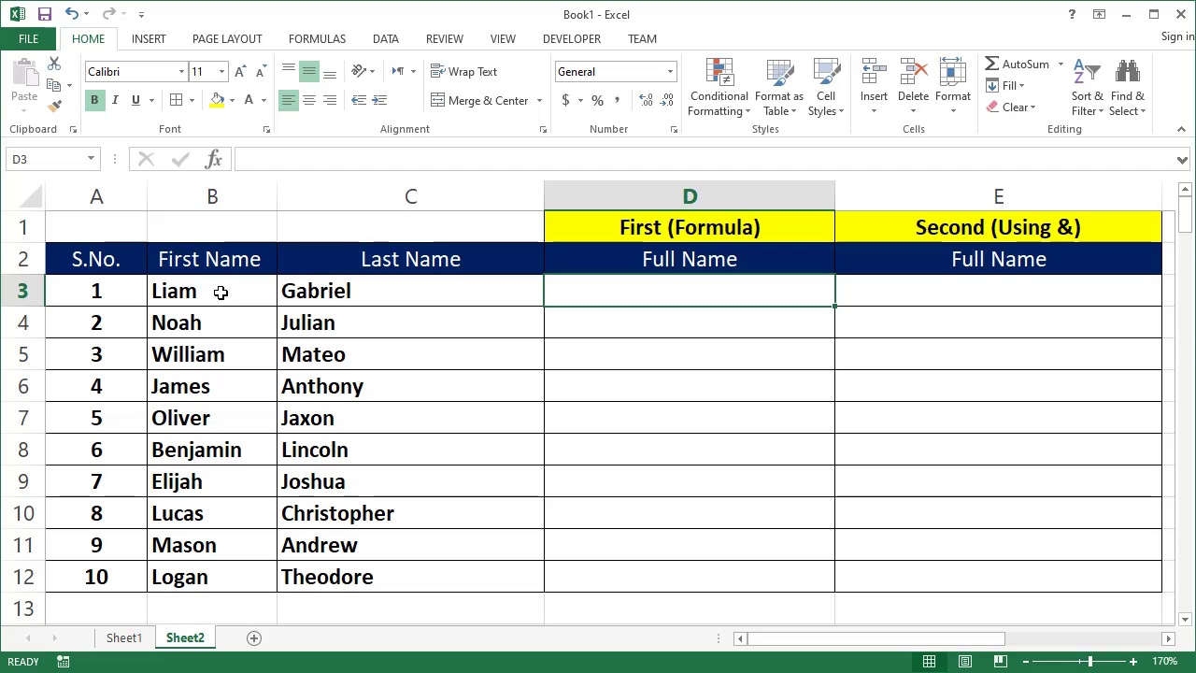
{"action": "key", "text": "Left"}
{"action": "key", "text": "Left"}
{"action": "key", "text": "Left"}
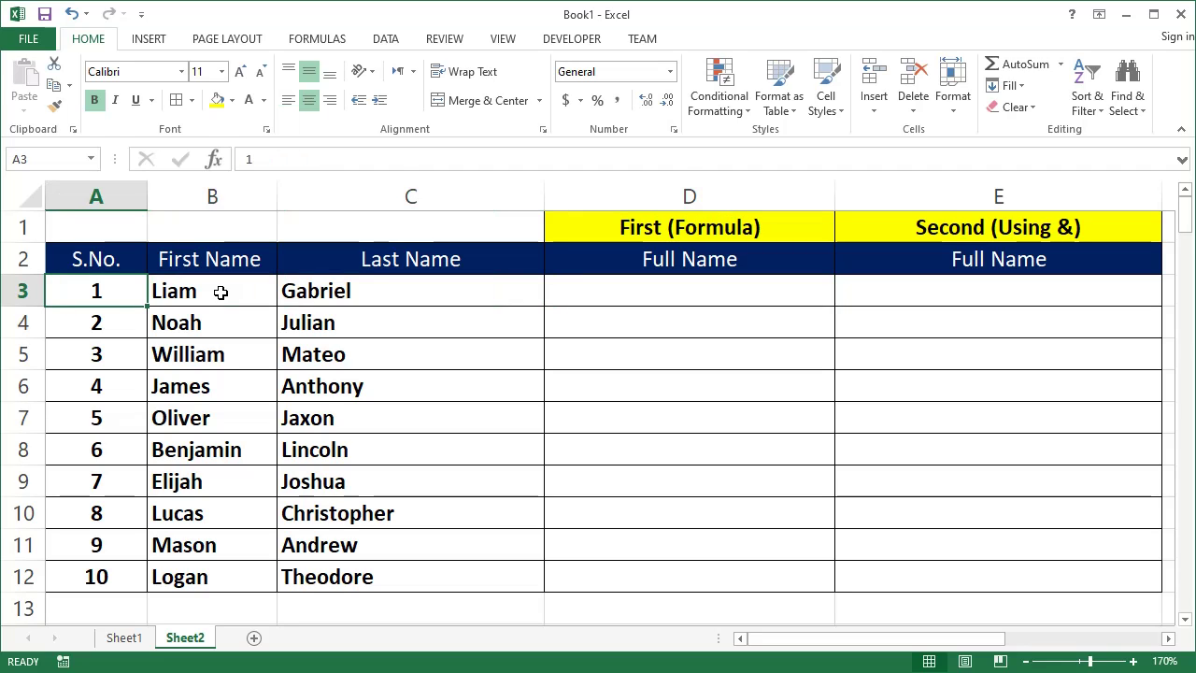
{"action": "key", "text": "Right"}
{"action": "key", "text": "Right"}
{"action": "key", "text": "Right"}
{"action": "key", "text": "Left"}
{"action": "key", "text": "Left"}
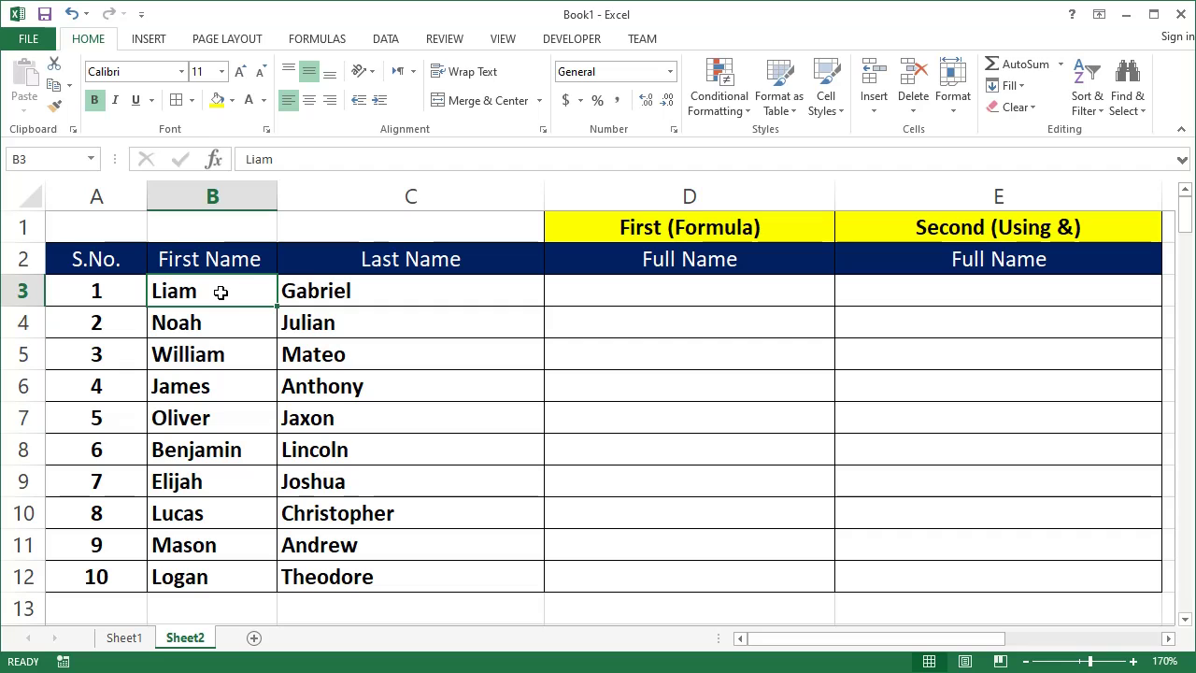
{"action": "key", "text": "Right"}
{"action": "key", "text": "Right"}
{"action": "key", "text": "Right"}
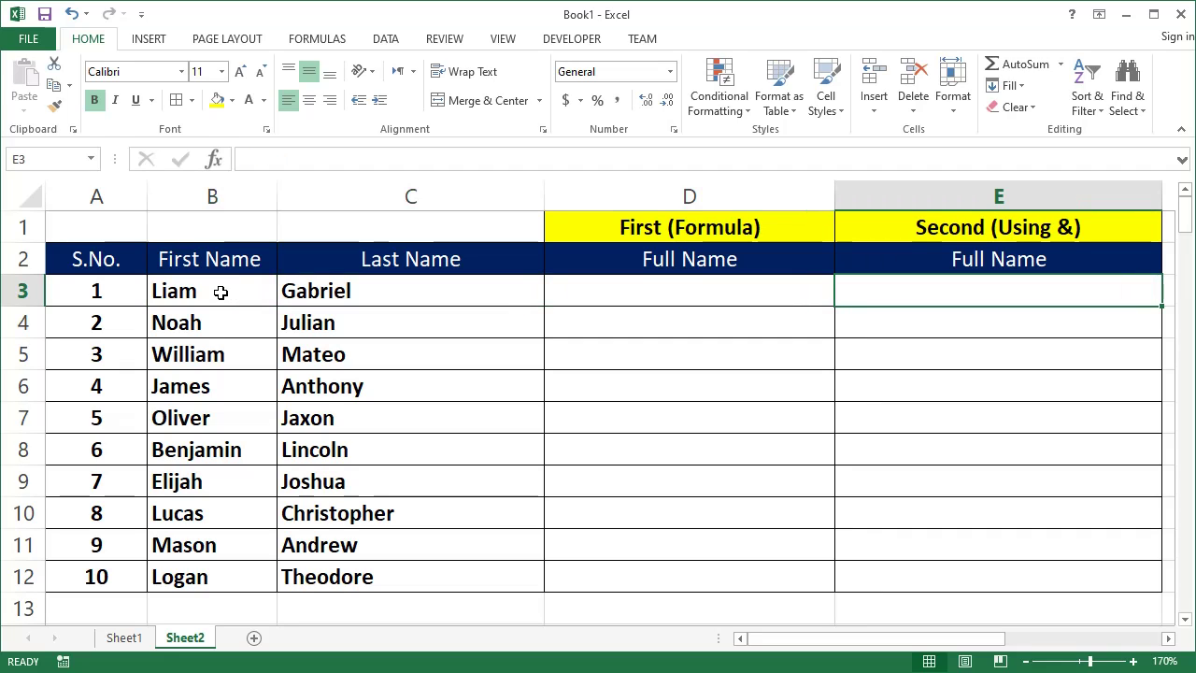
{"action": "key", "text": "Left"}
{"action": "key", "text": "Left"}
{"action": "key", "text": "Left"}
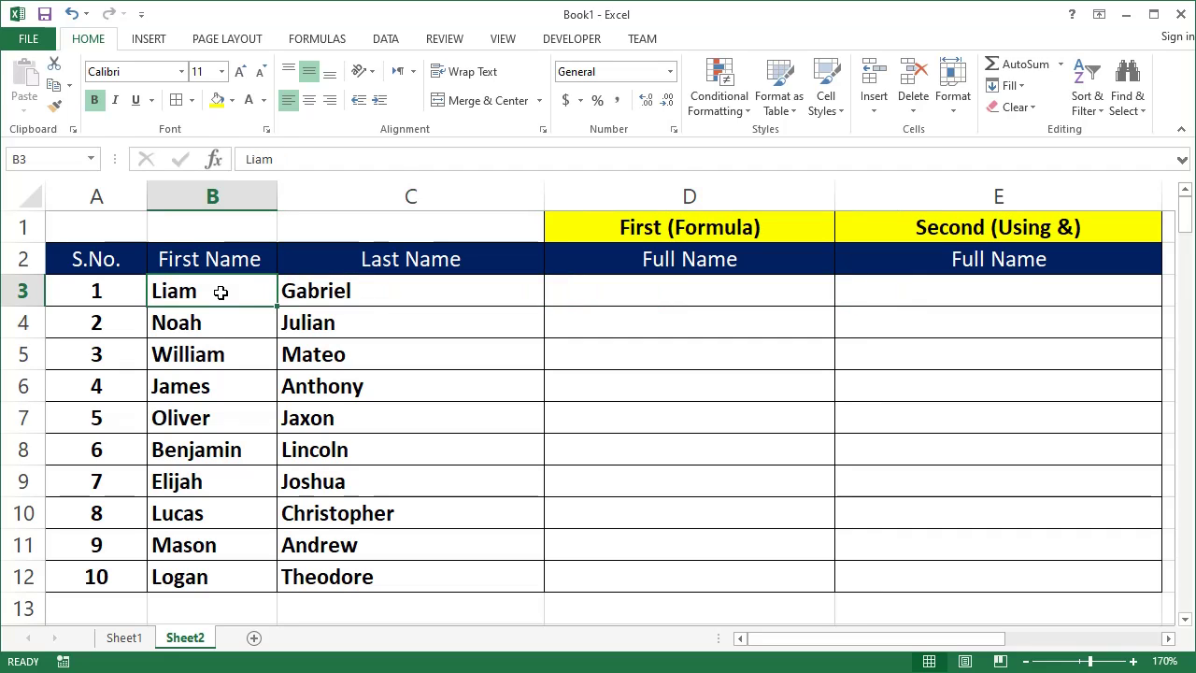
Enter the formula =CONCATENATE(B3,C3) in cell D3 to join the first and last name.
{"action": "key", "text": "Right"}
{"action": "key", "text": "Right"}
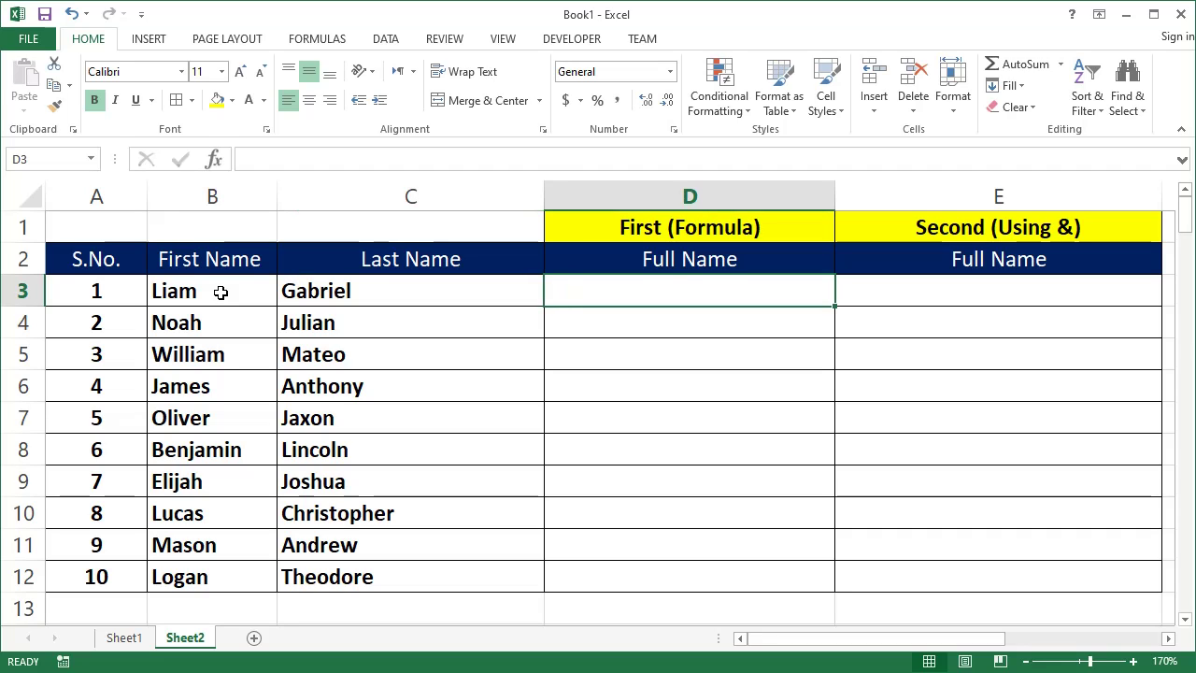
{"action": "type", "text": "="}
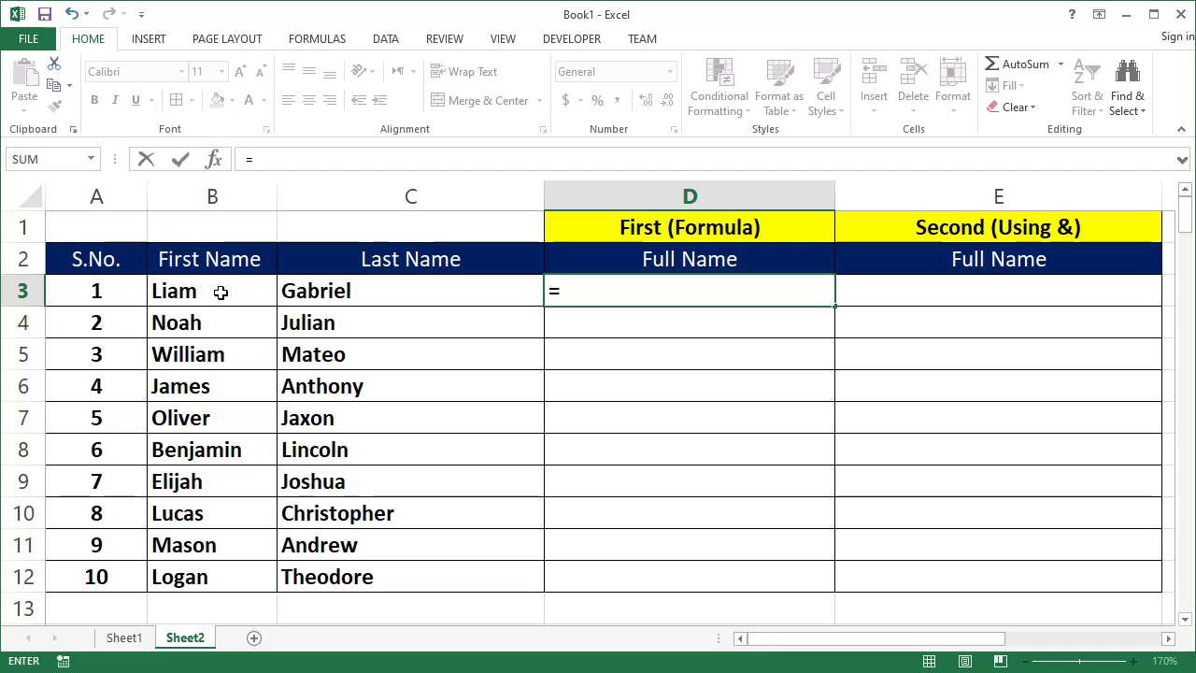
{"action": "type", "text": "con"}
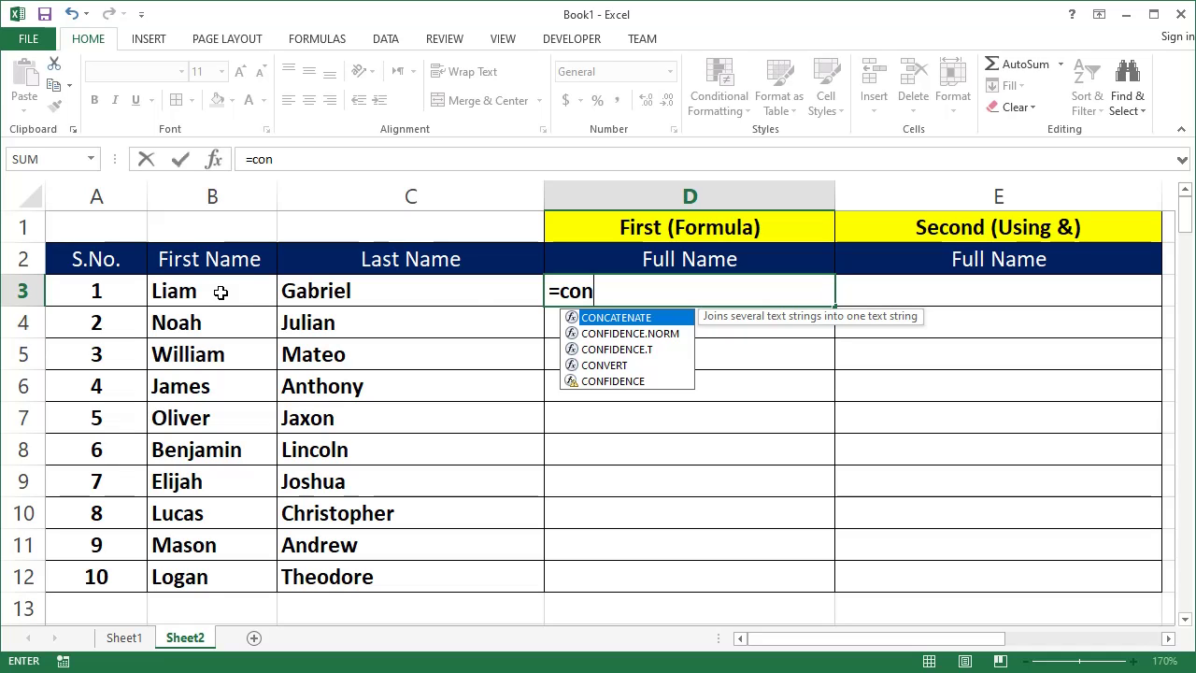
{"action": "double_click", "coordinate": [610, 322]}
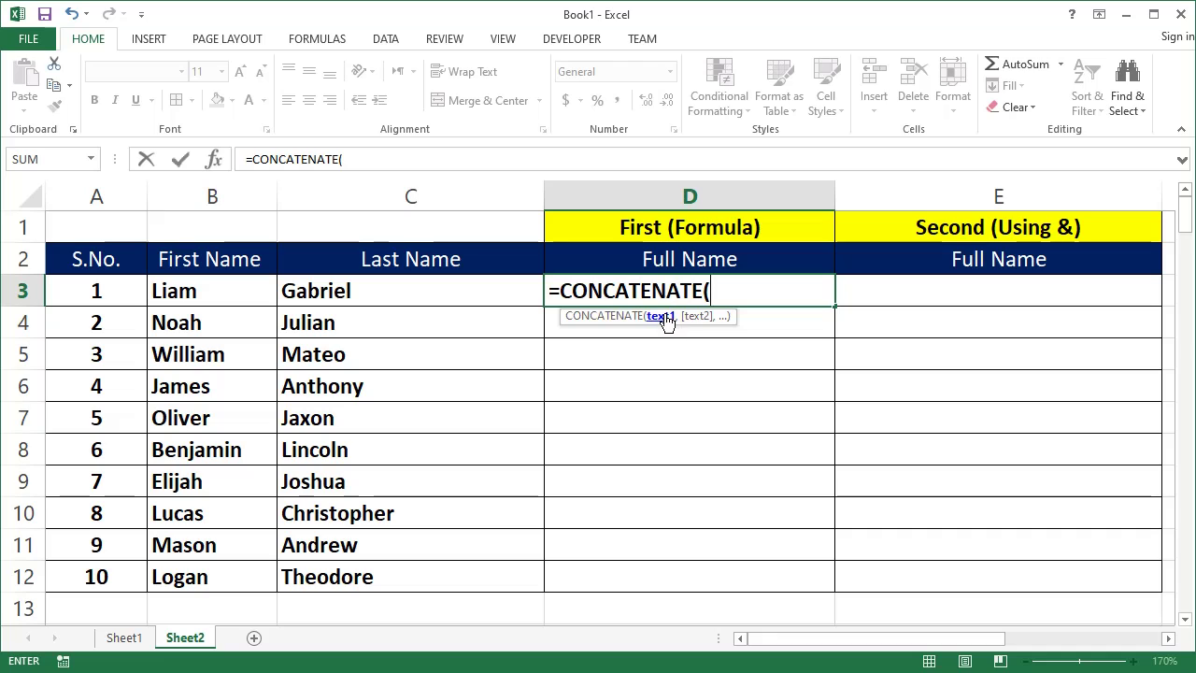
{"action": "left_click", "coordinate": [213, 292]}
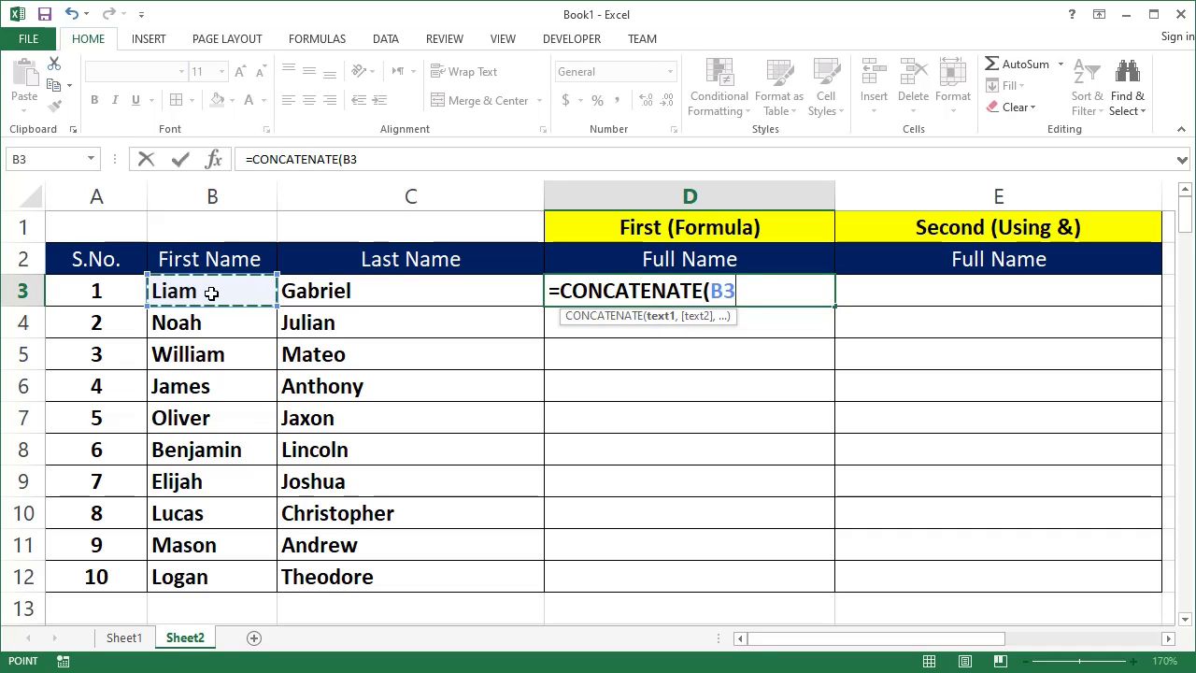
{"action": "type", "text": ","}
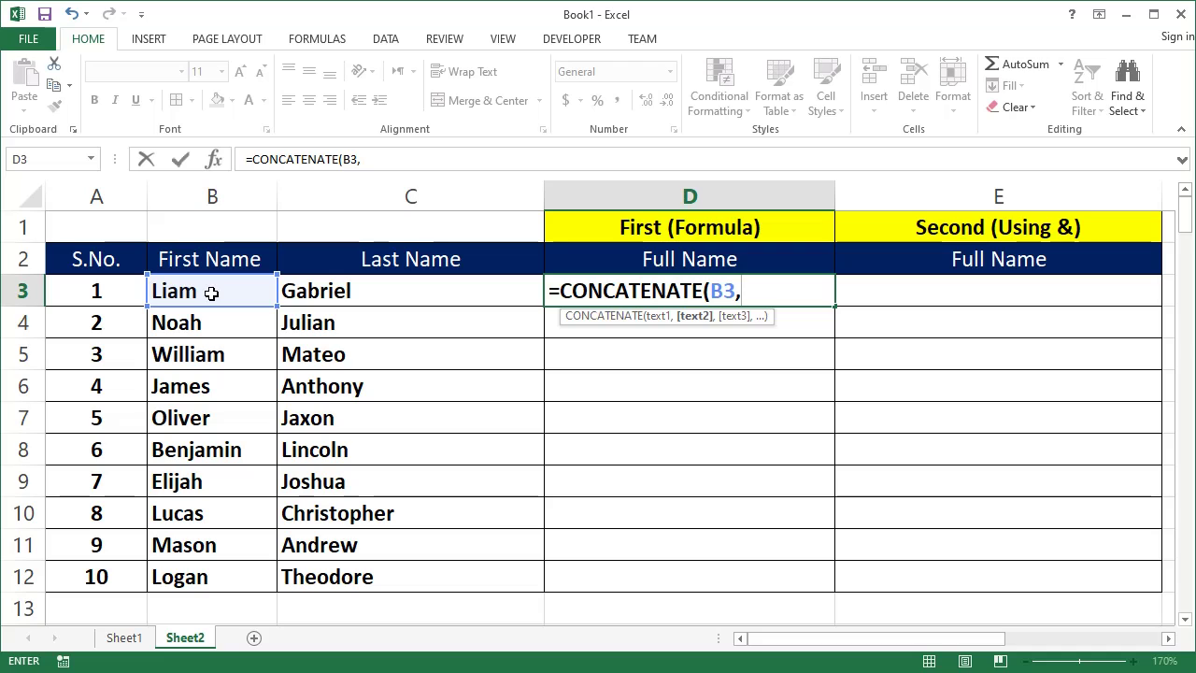
{"action": "left_click", "coordinate": [338, 292]}
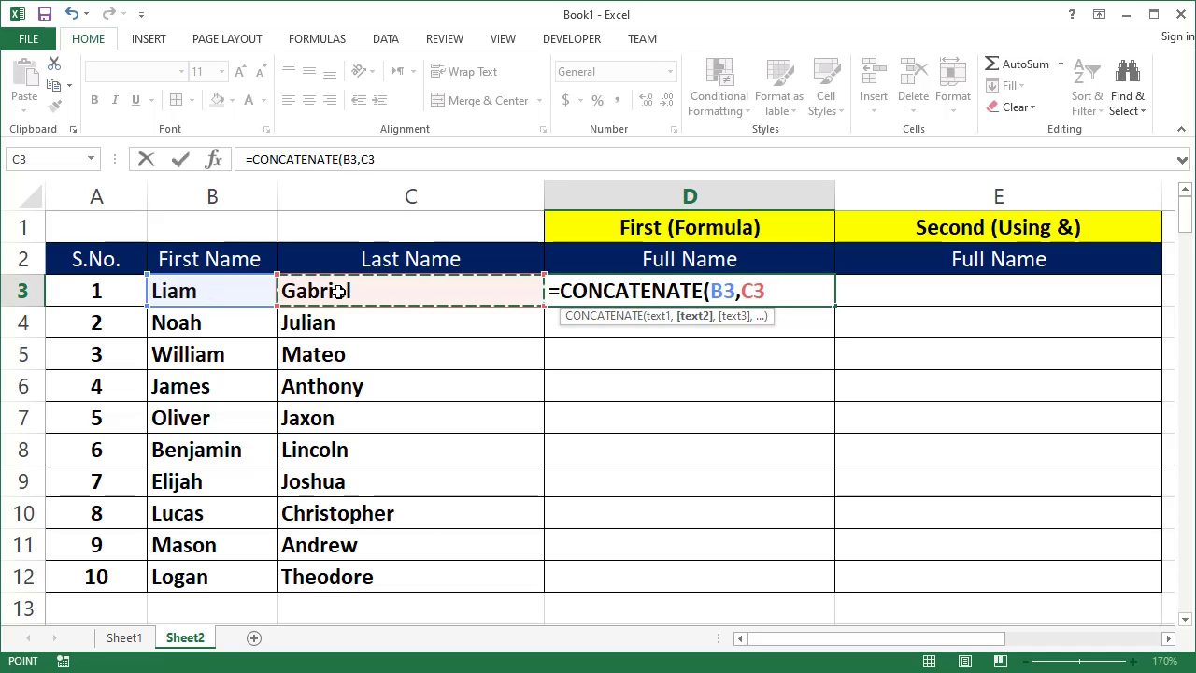
{"action": "type", "text": ")"}
{"action": "key", "text": "Return"}
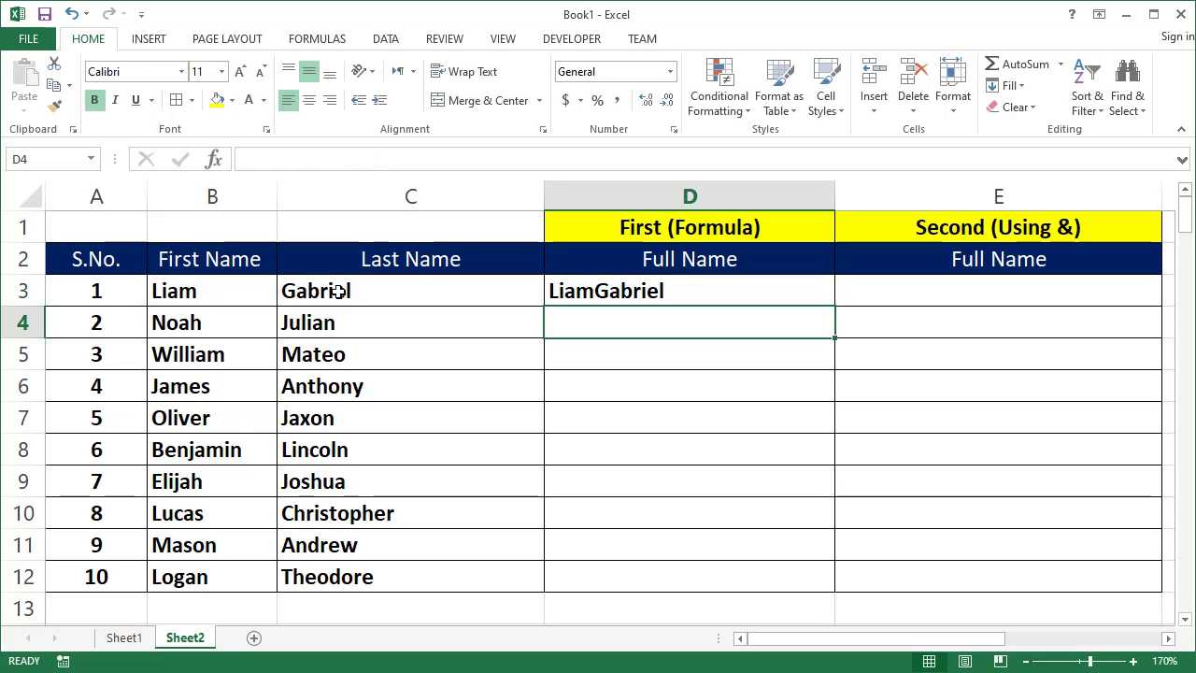
Add a space between the joined names by changing D3's formula to =CONCATENATE(B3," ",C3).
{"action": "left_click", "coordinate": [595, 296]}
{"action": "left_click", "coordinate": [357, 290]}
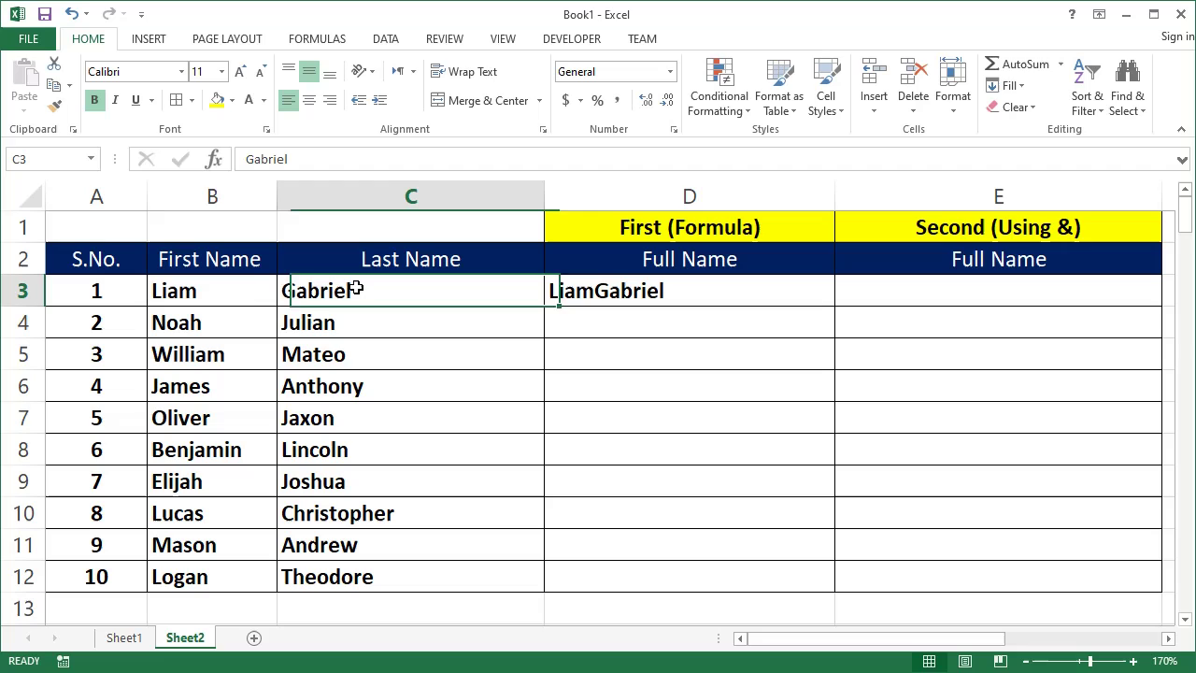
{"action": "left_click", "coordinate": [240, 292]}
{"action": "left_click", "coordinate": [342, 286]}
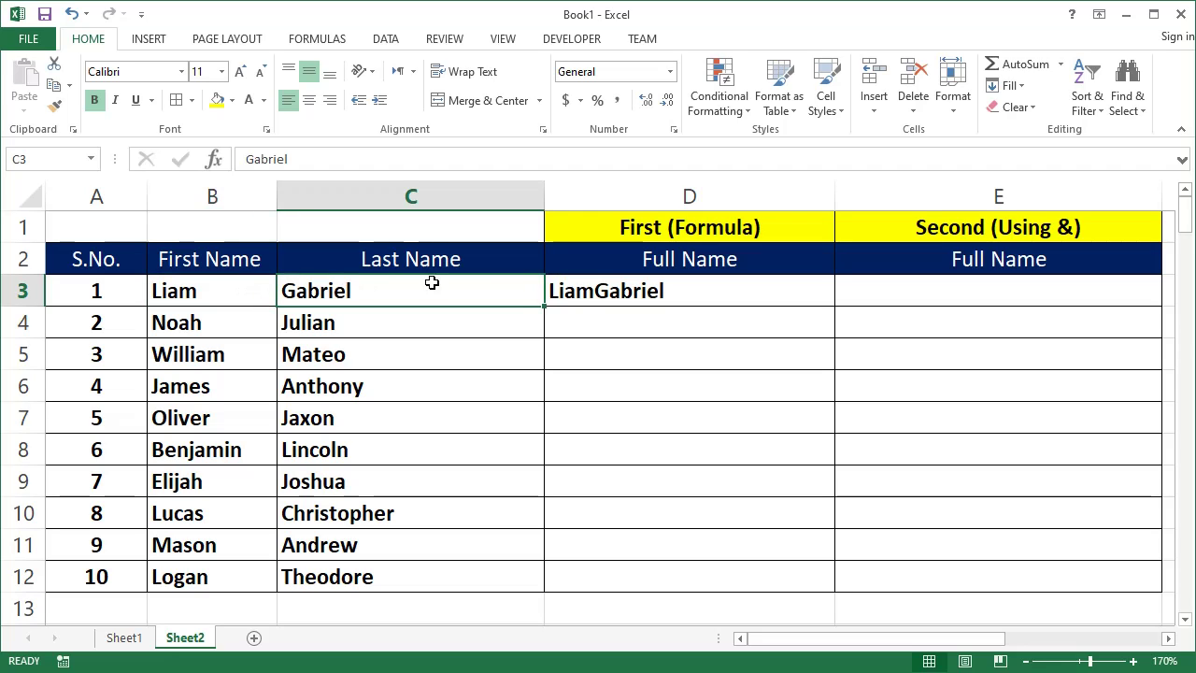
{"action": "left_click", "coordinate": [581, 293]}
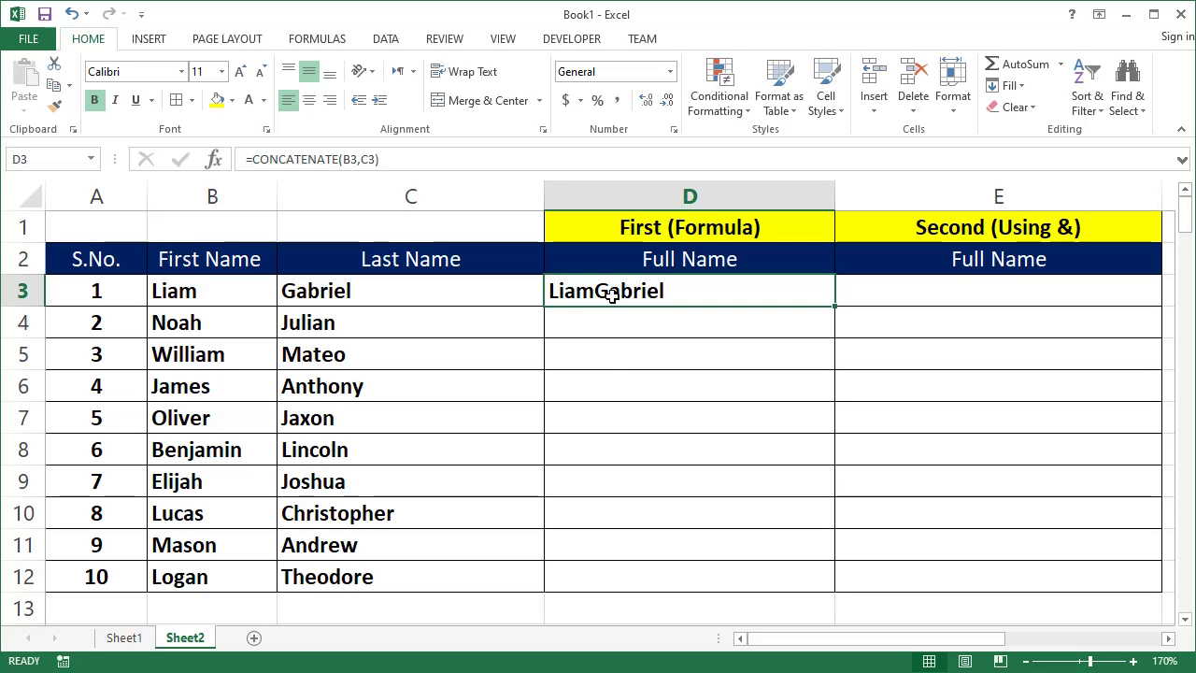
{"action": "double_click", "coordinate": [614, 292]}
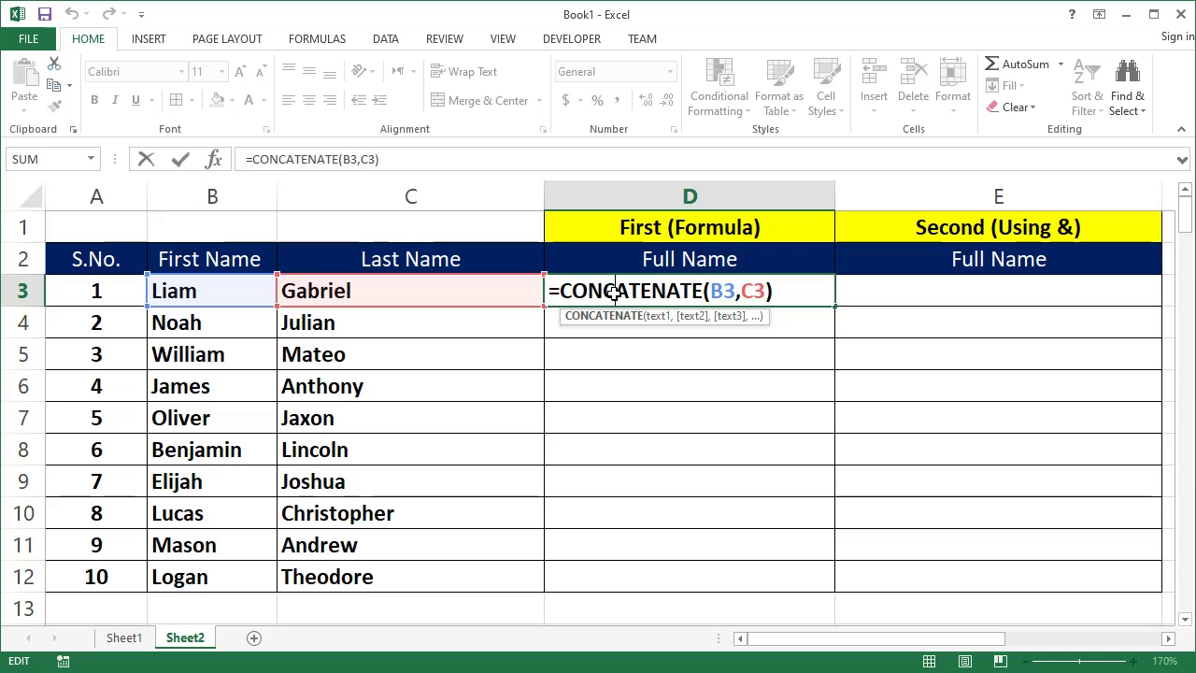
{"action": "left_click", "coordinate": [742, 294]}
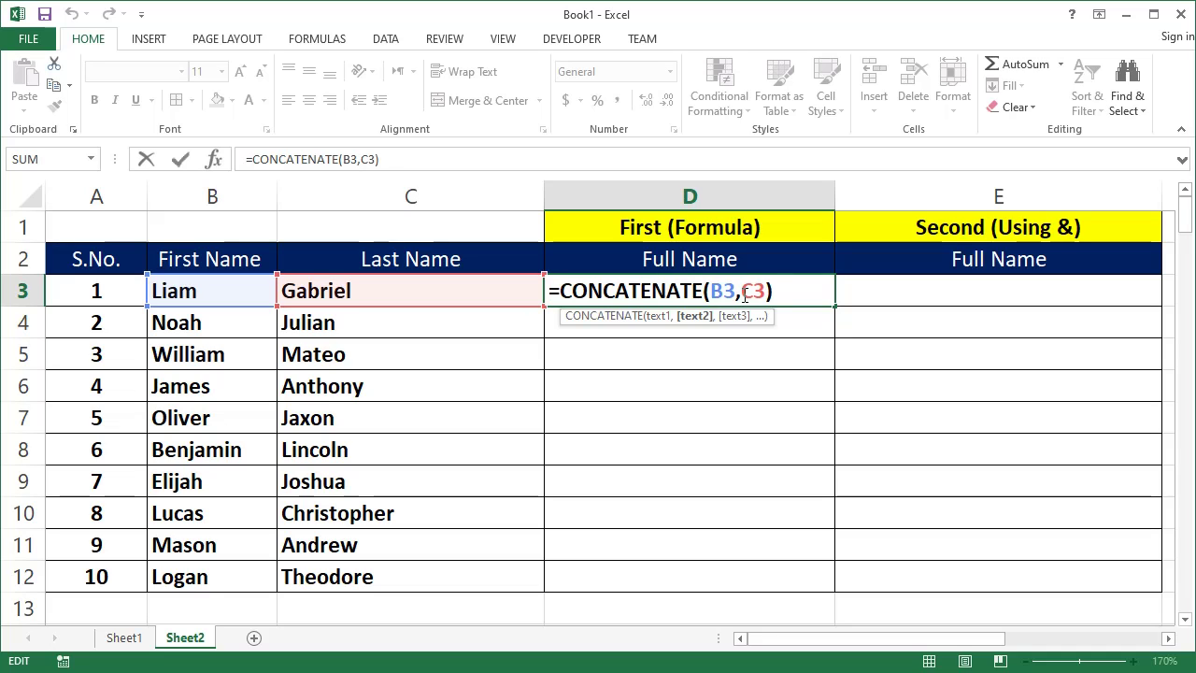
{"action": "type", "text": "\""}
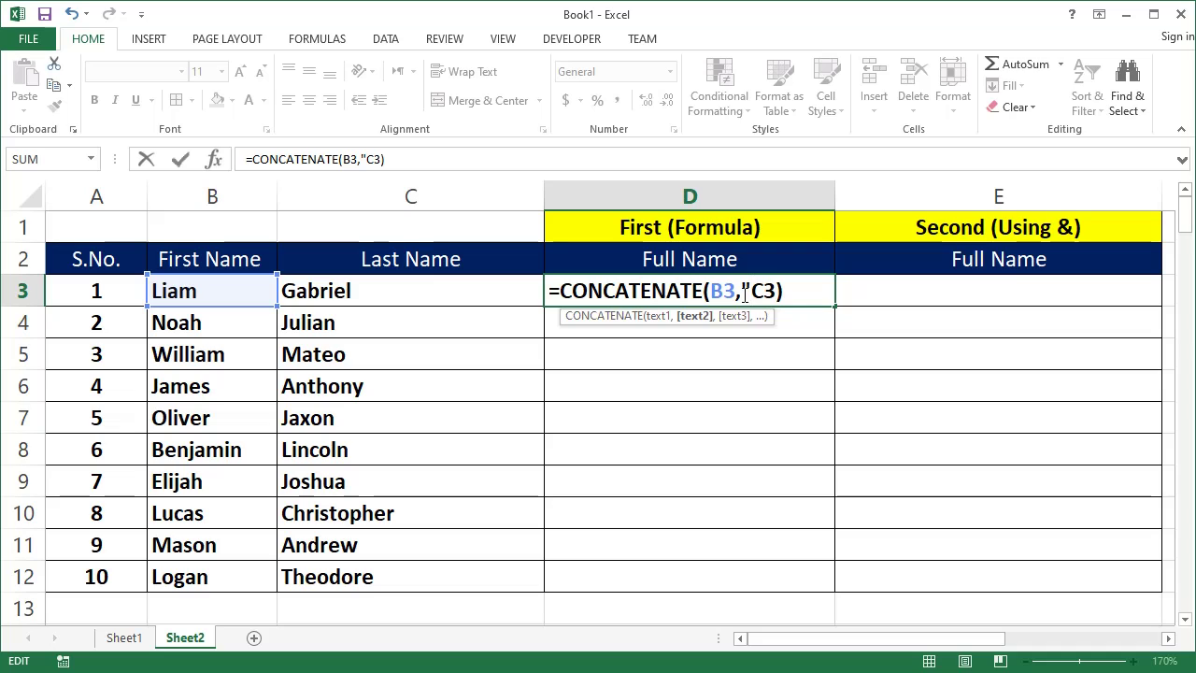
{"action": "type", "text": " \","}
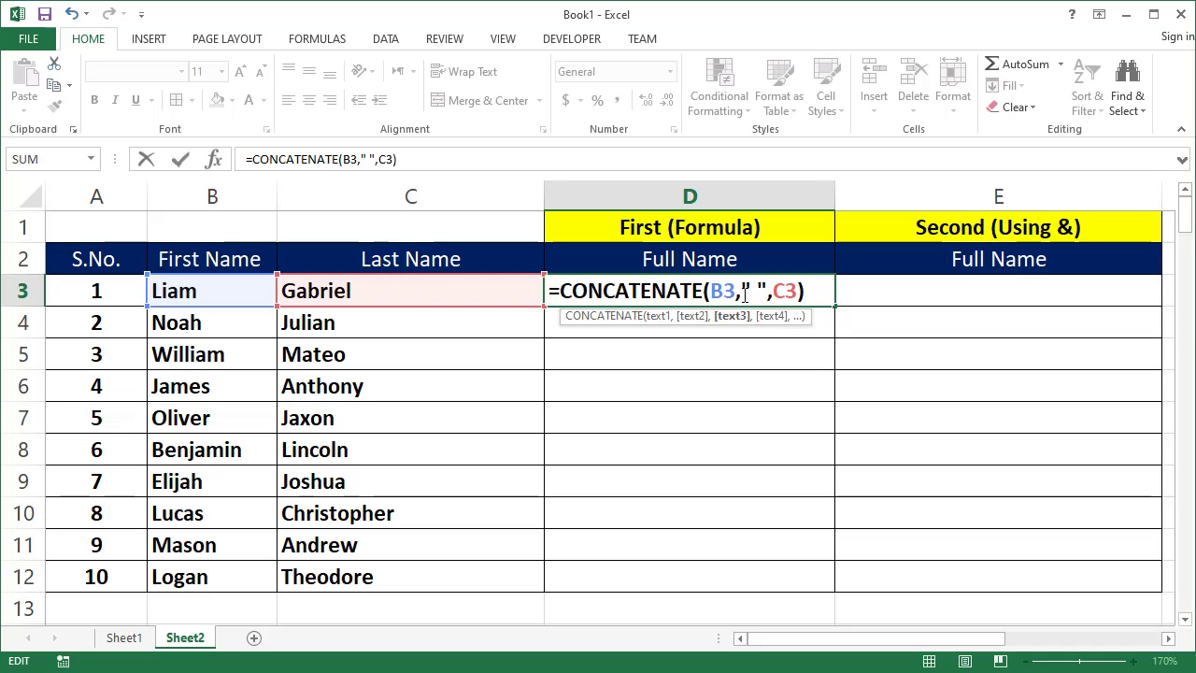
{"action": "key", "text": "Return"}
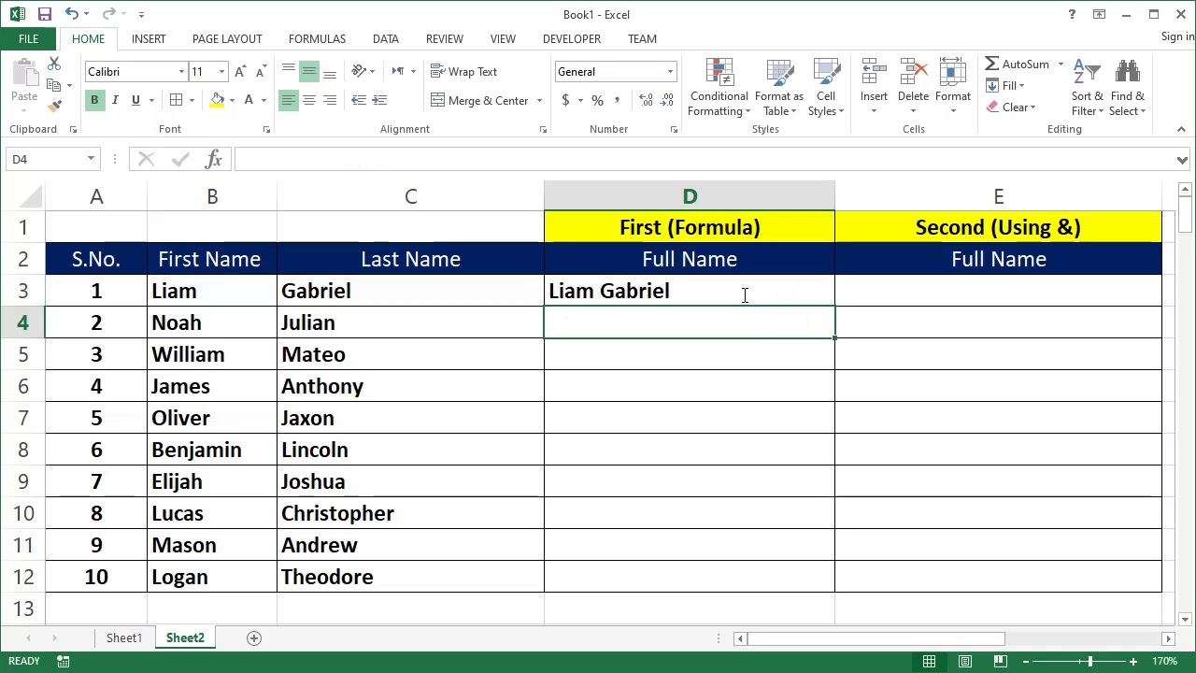
Separate the joined names in D3 with a spaced hyphen by changing the formula to =CONCATENATE(B3," - ",C3).
{"action": "double_click", "coordinate": [607, 294]}
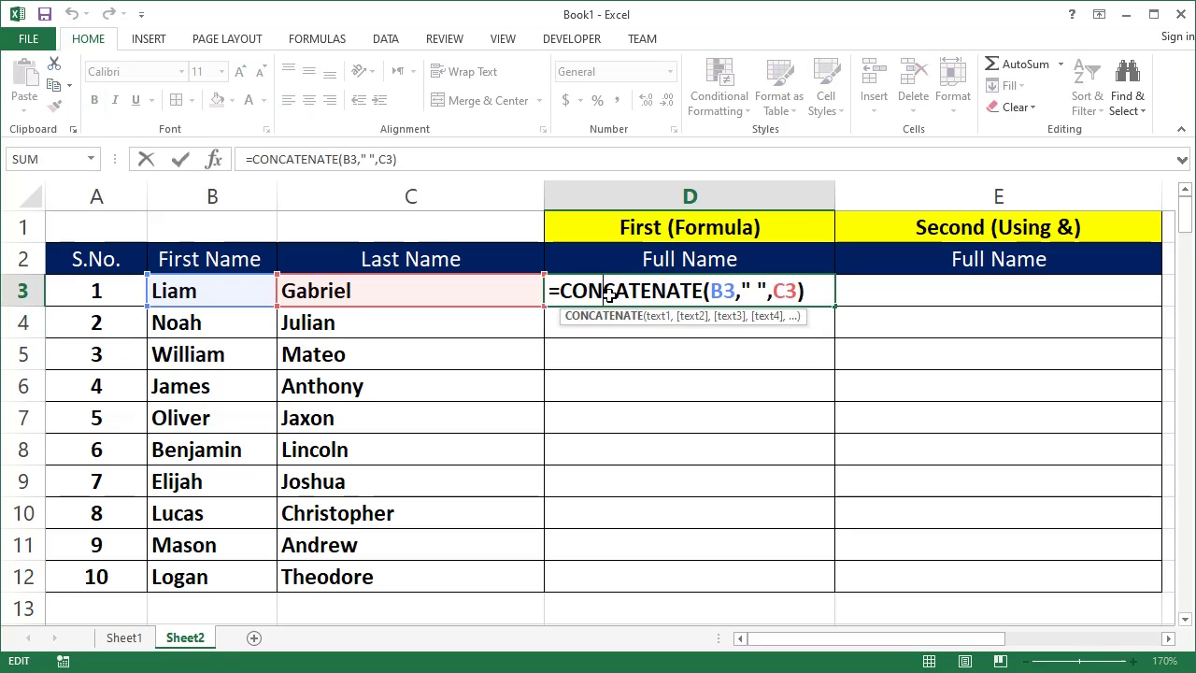
{"action": "left_click", "coordinate": [756, 290]}
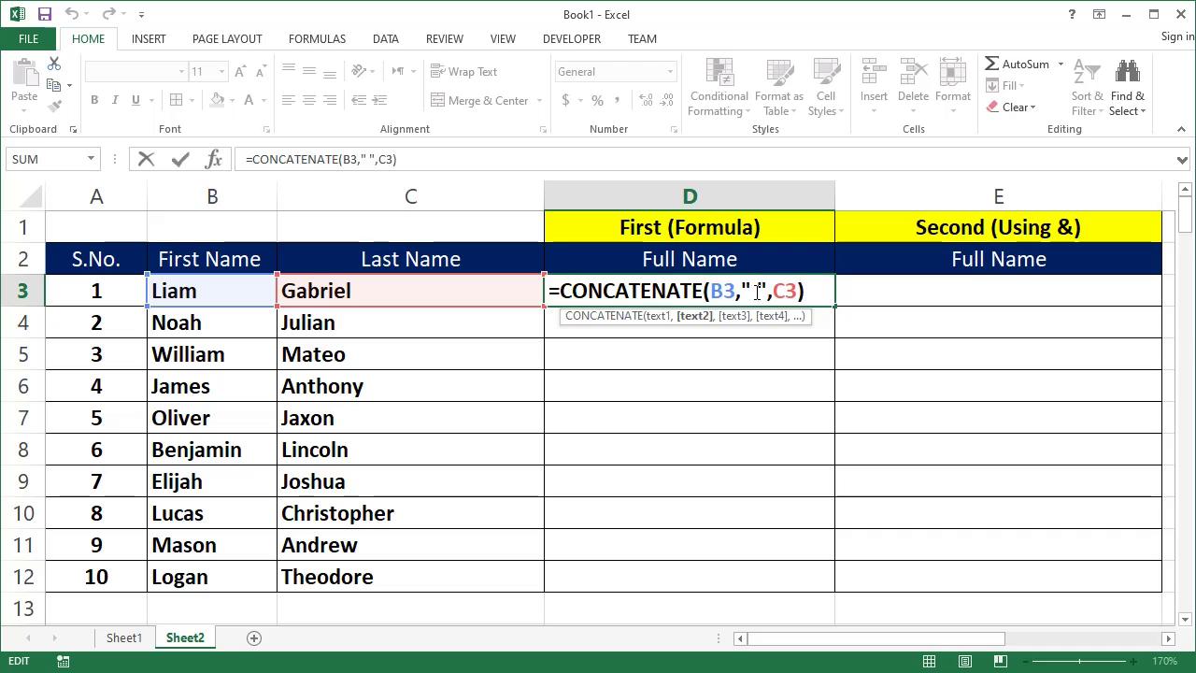
{"action": "type", "text": "-"}
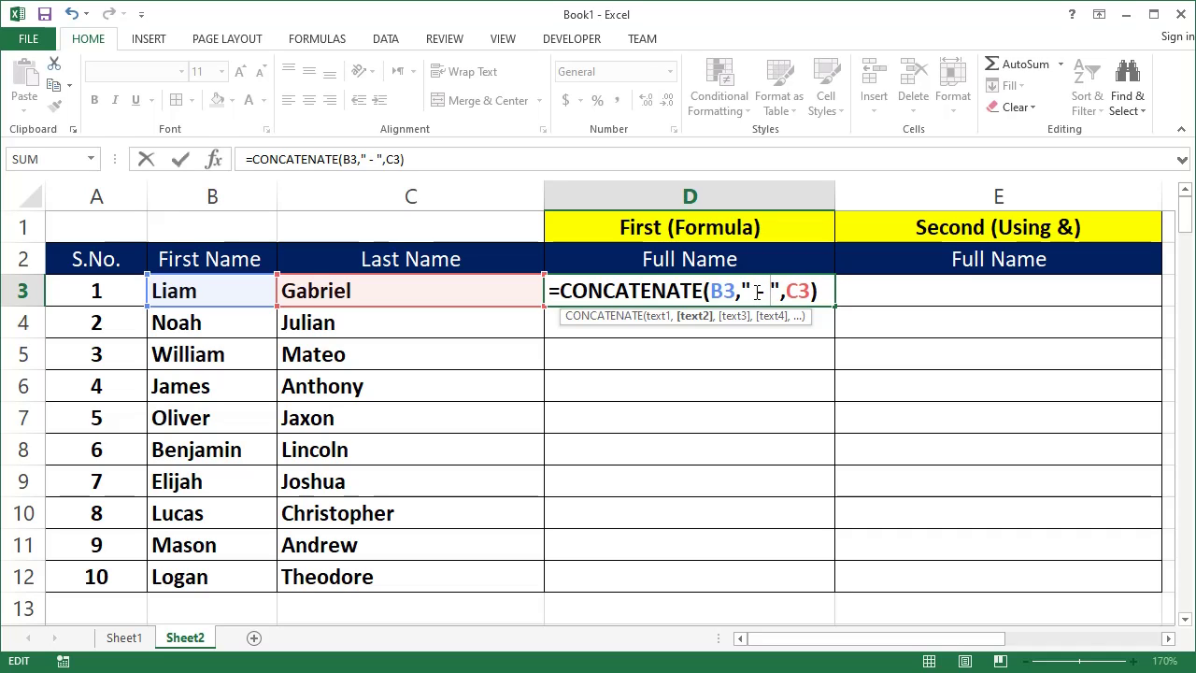
{"action": "key", "text": "Return"}
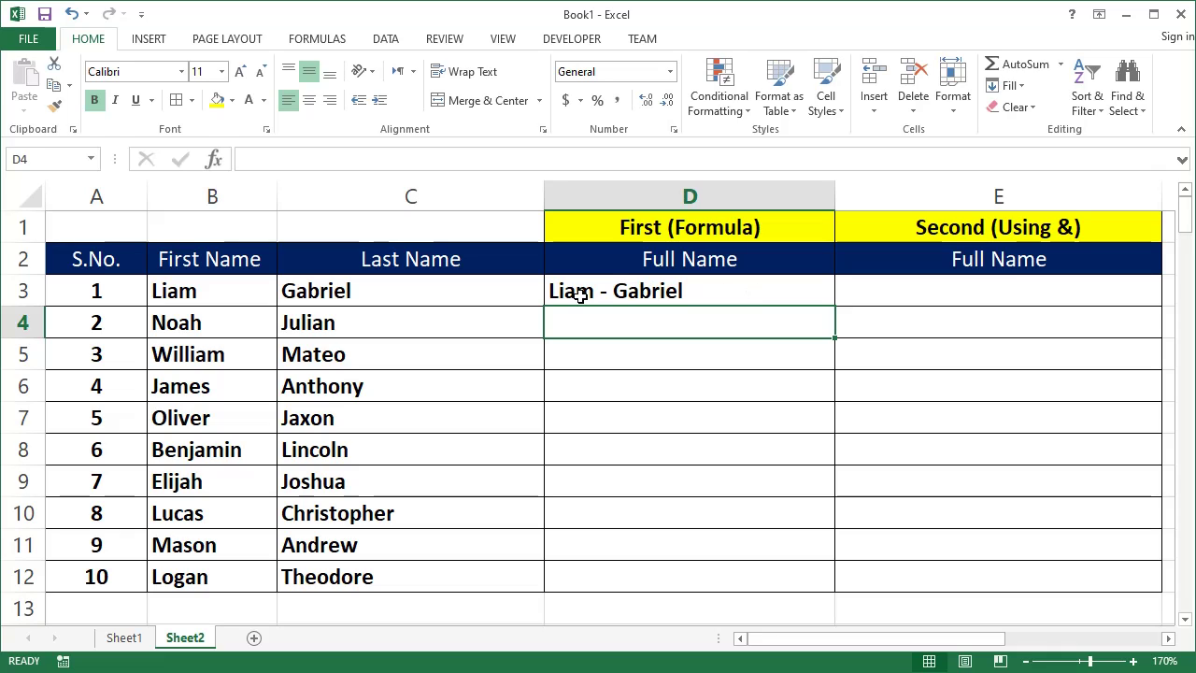
{"action": "left_click", "coordinate": [247, 293]}
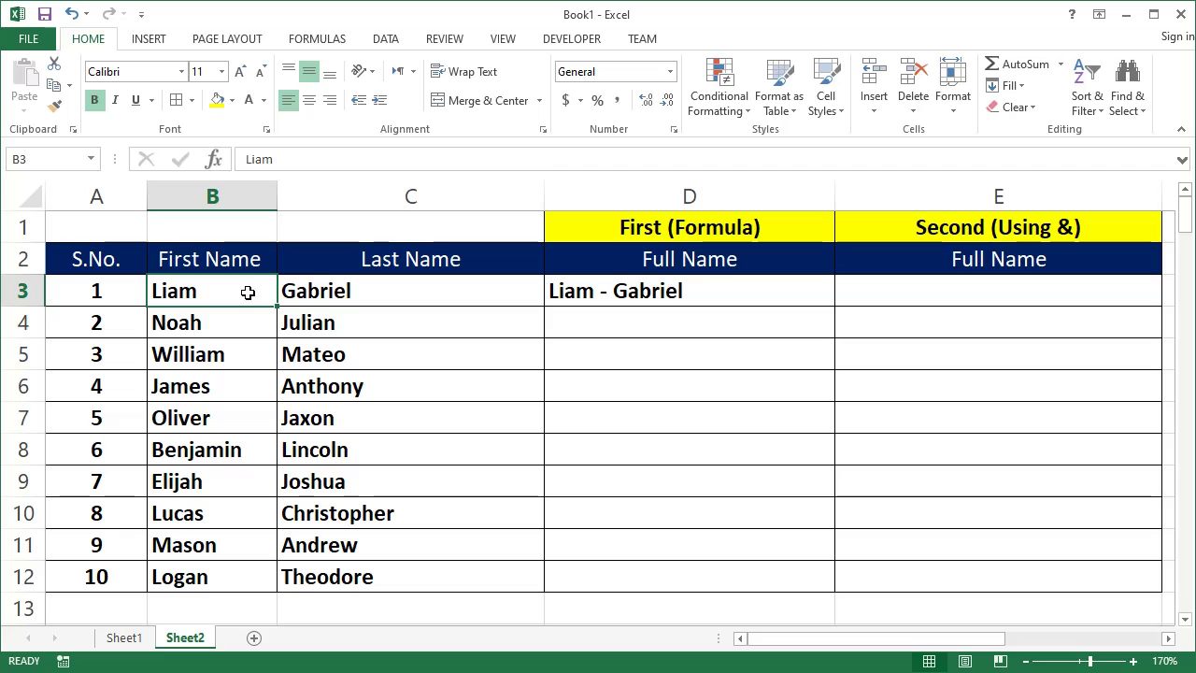
{"action": "left_click", "coordinate": [366, 295]}
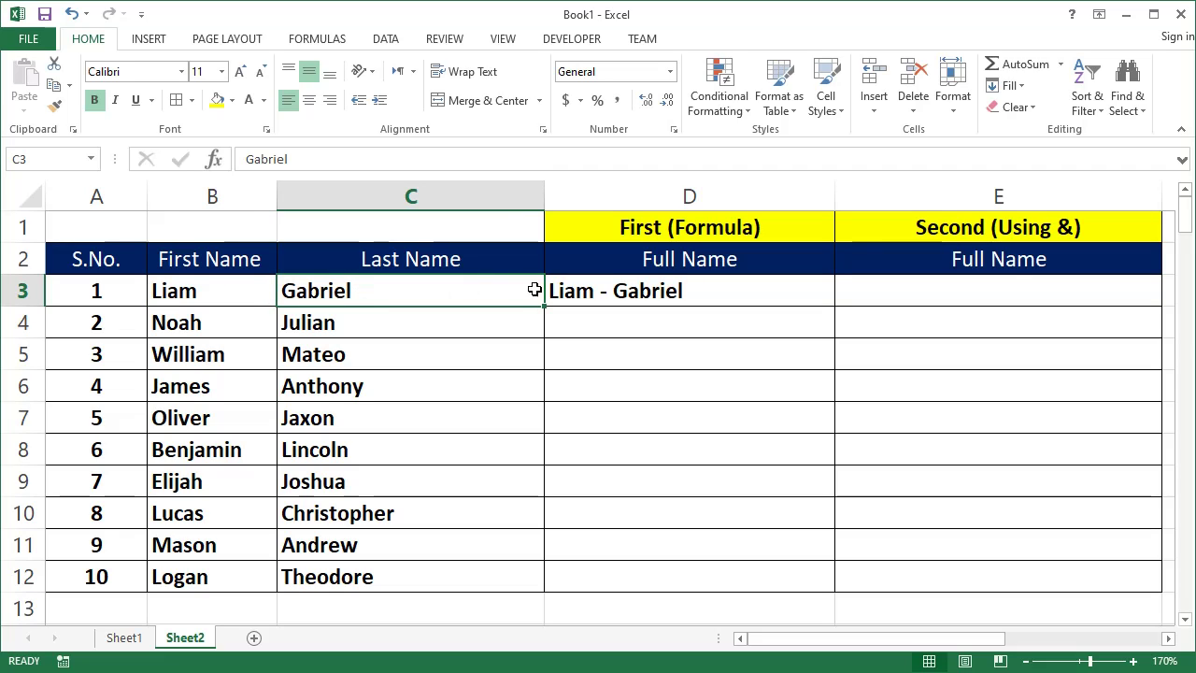
{"action": "left_click", "coordinate": [626, 290]}
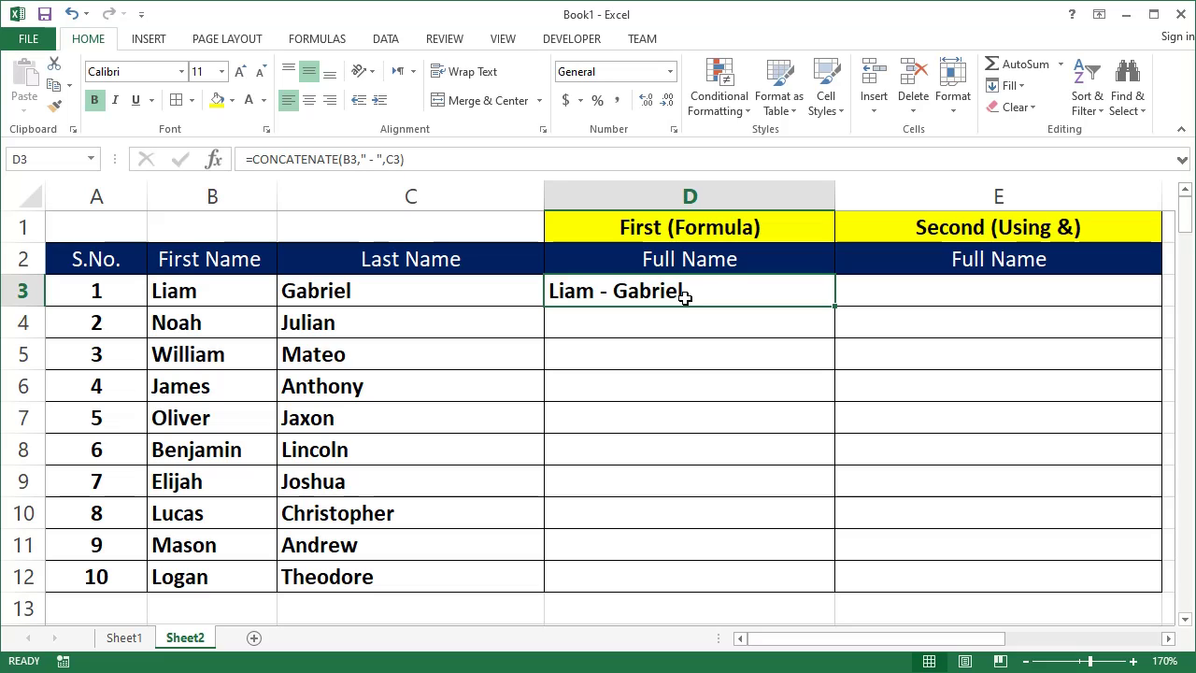
Enter the formula =(B3&C3) in cell E3 to join the first and last name with the & operator.
{"action": "left_click", "coordinate": [883, 298]}
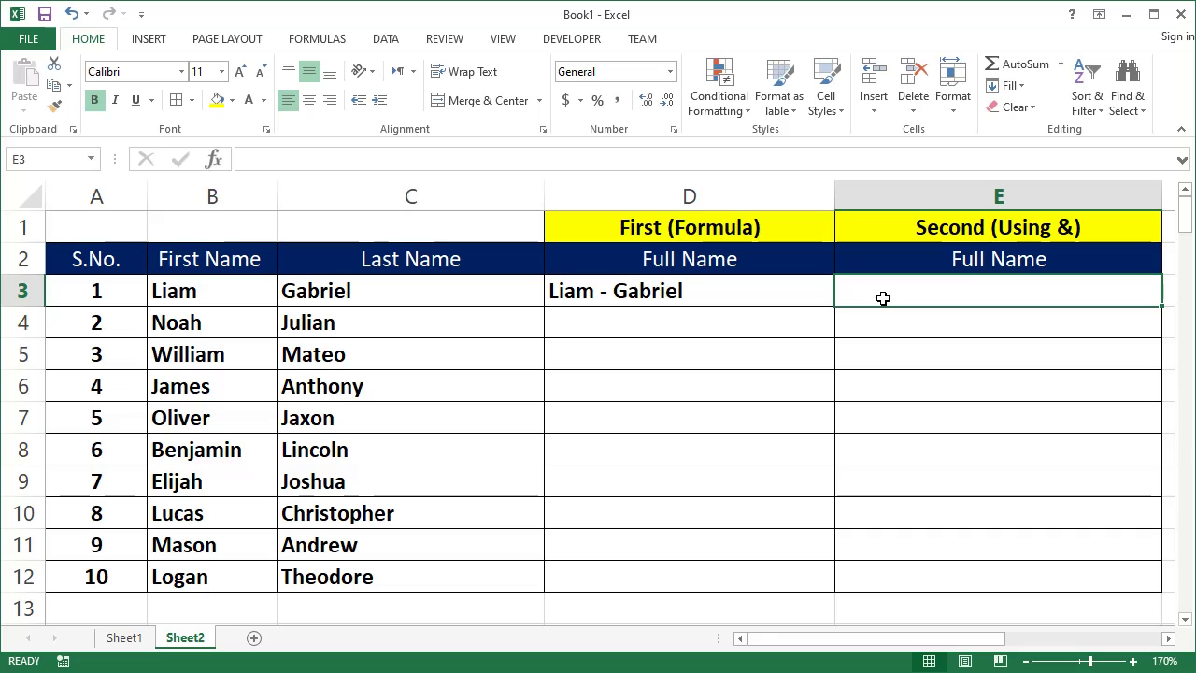
{"action": "type", "text": "="}
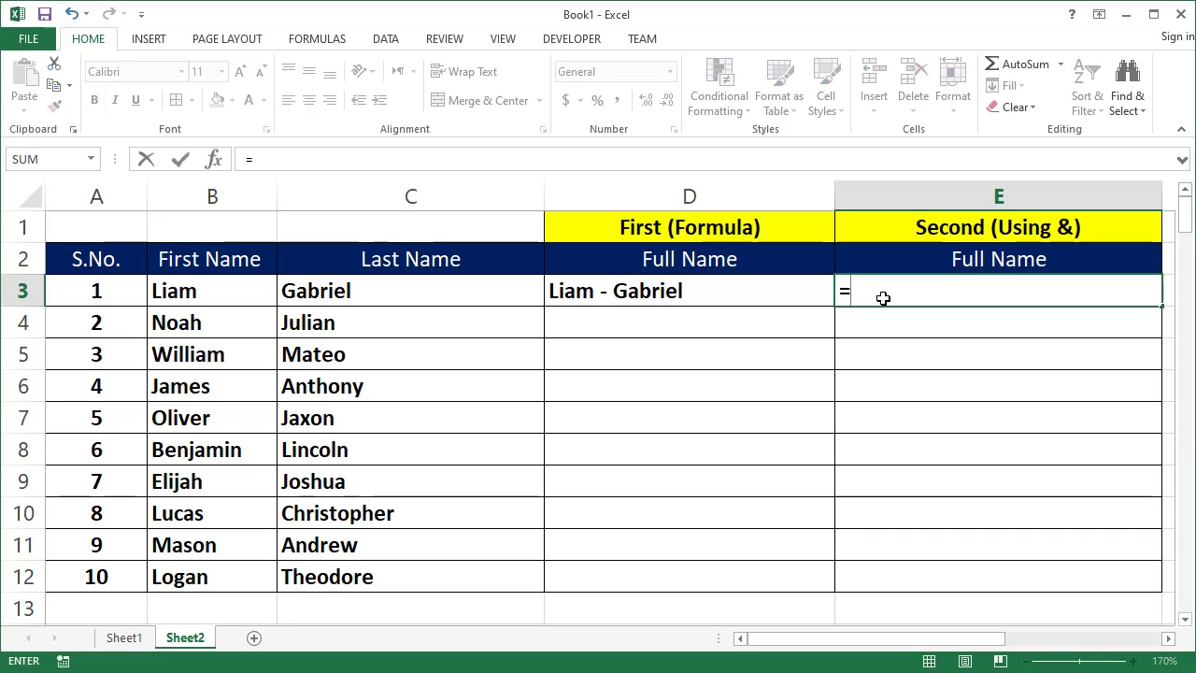
{"action": "type", "text": "("}
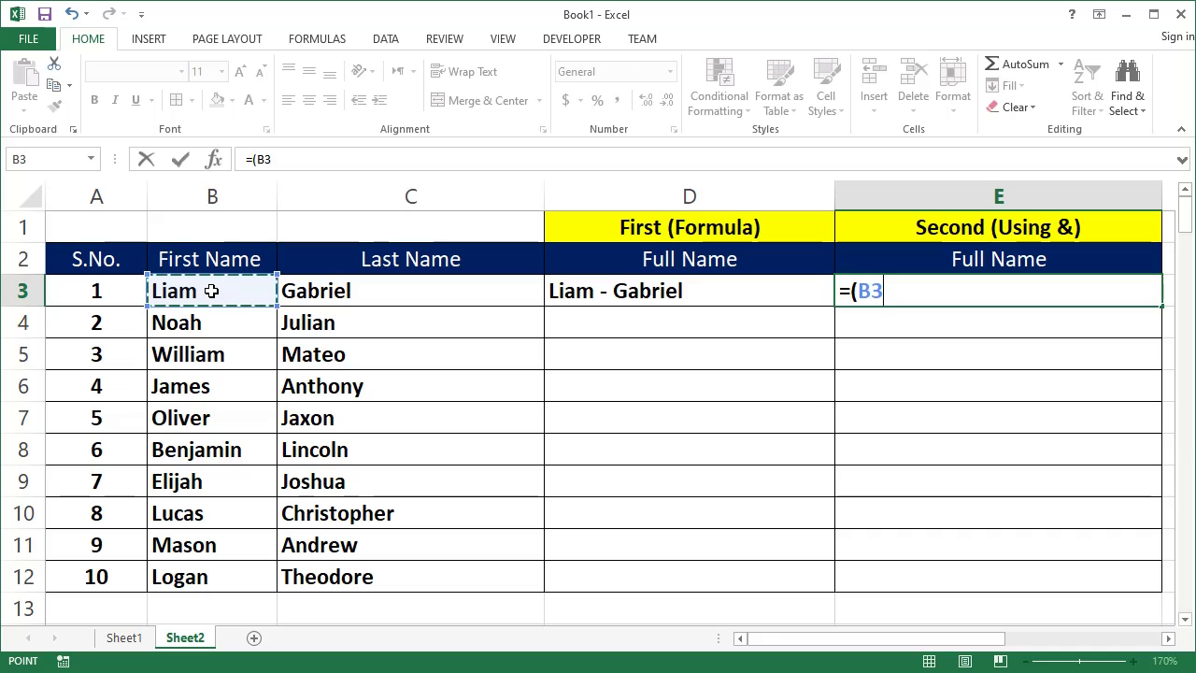
{"action": "type", "text": "&"}
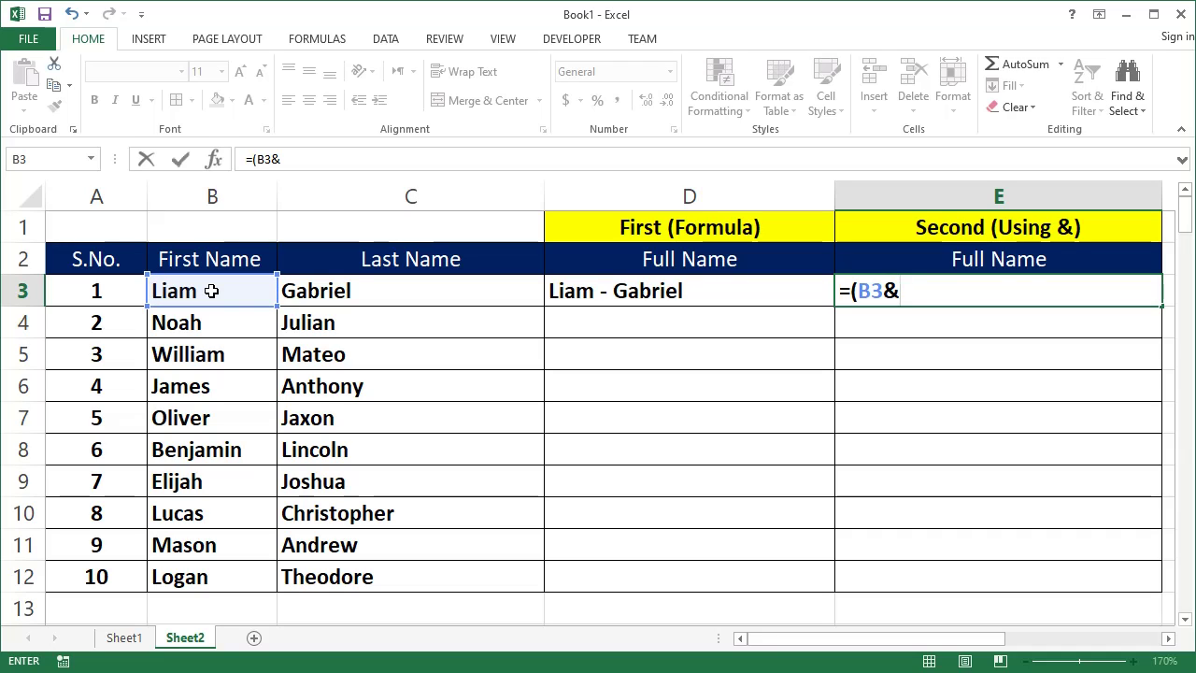
{"action": "left_click", "coordinate": [364, 292]}
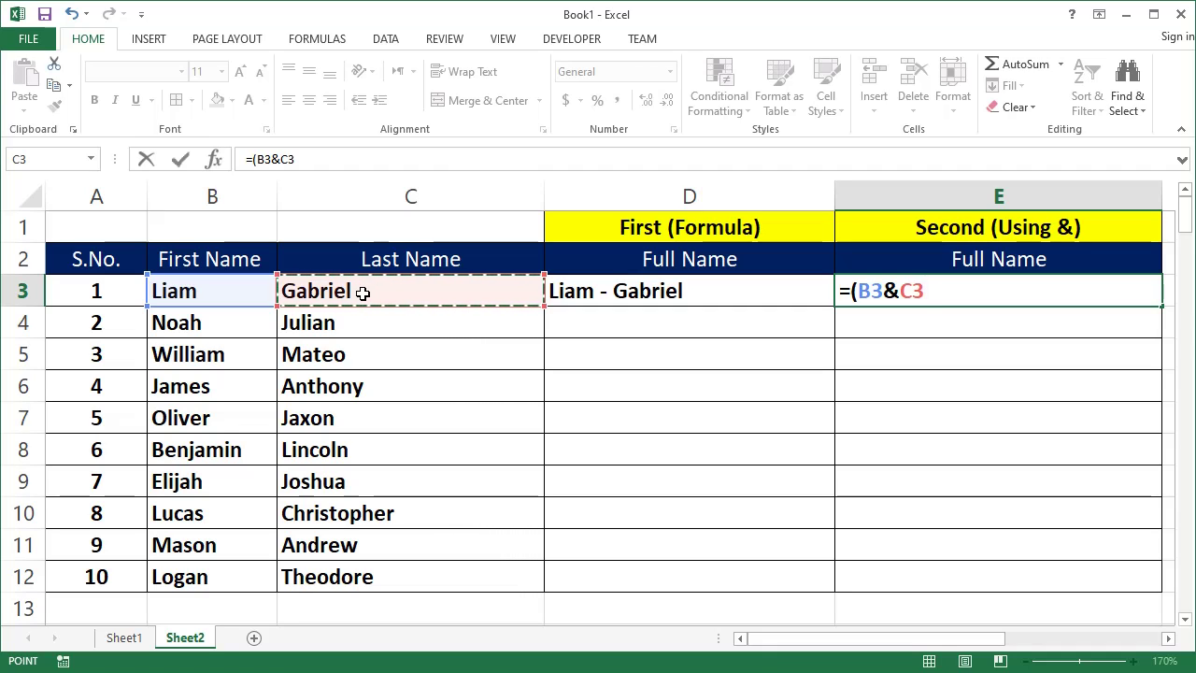
{"action": "type", "text": ")"}
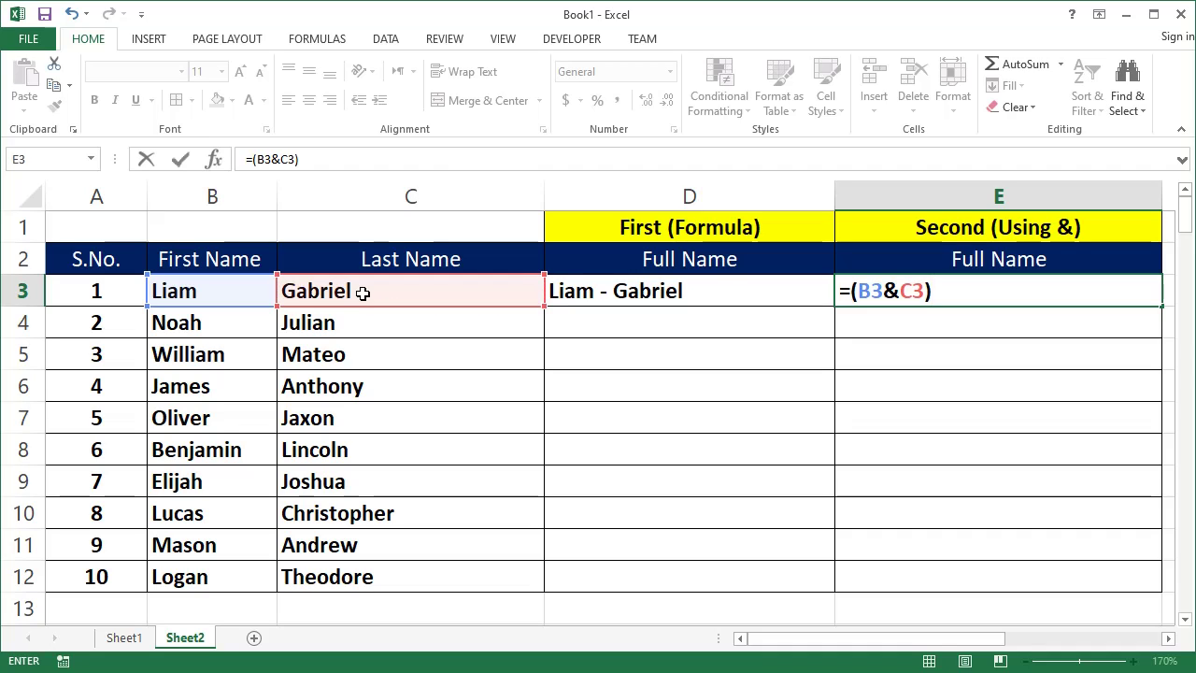
{"action": "key", "text": "Return"}
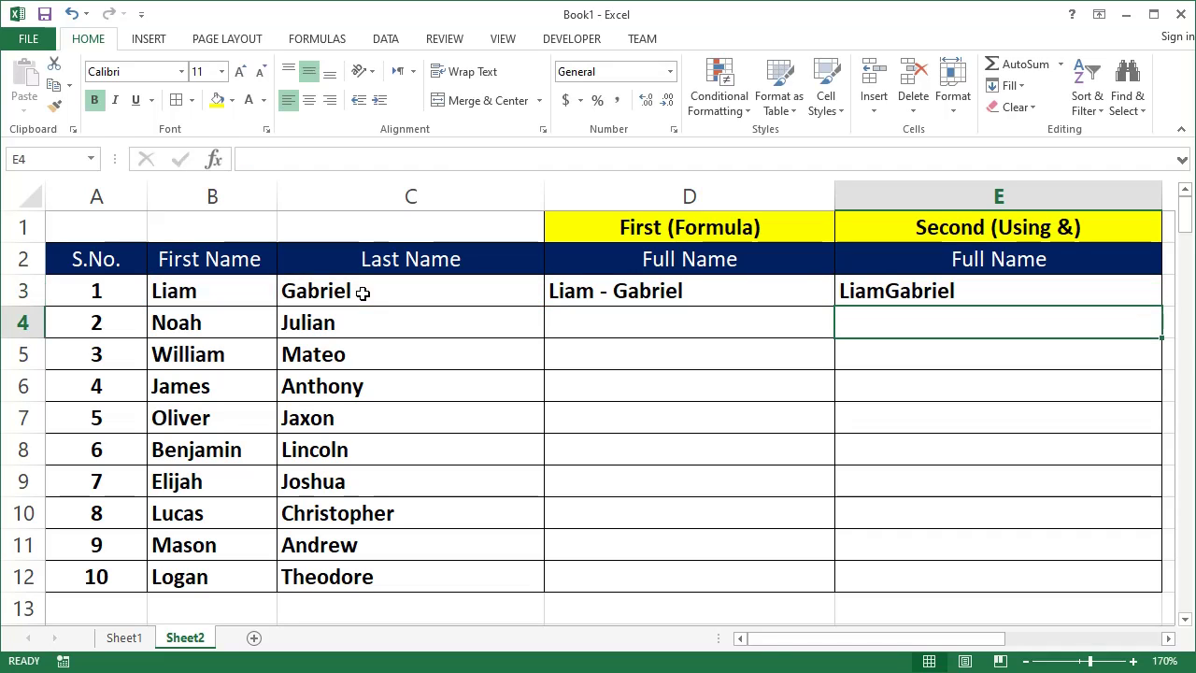
Add a space between the joined names by changing E3's formula to =(B3&" "&C3).
{"action": "left_click", "coordinate": [888, 293]}
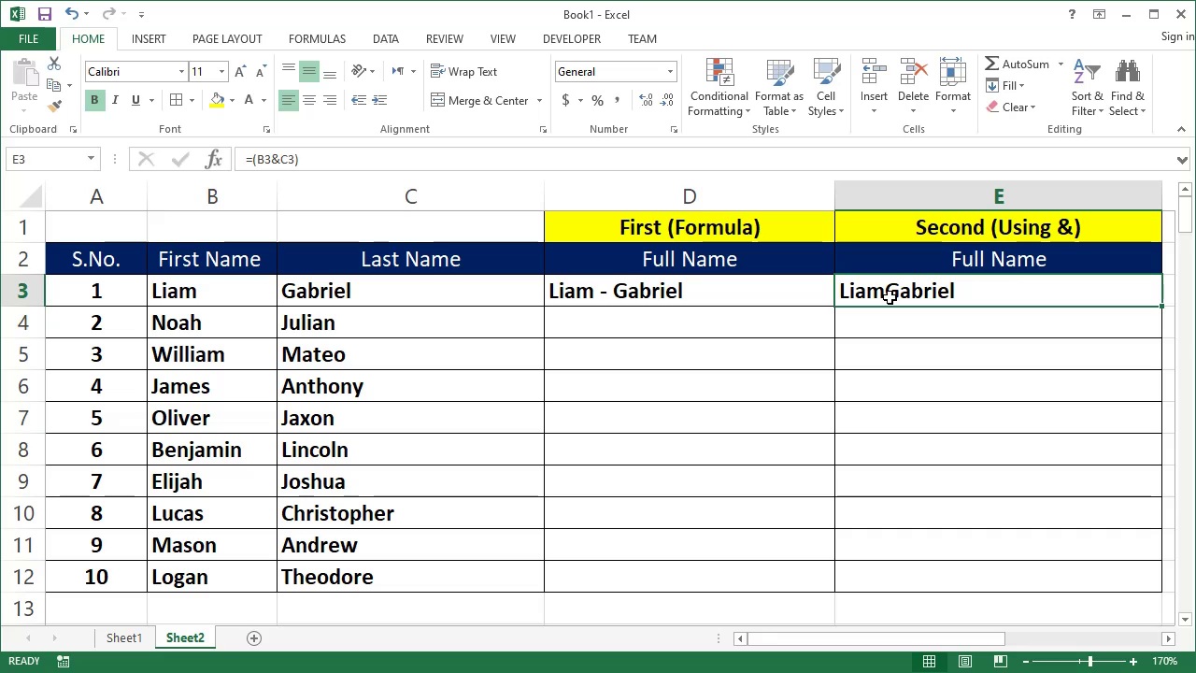
{"action": "double_click", "coordinate": [889, 294]}
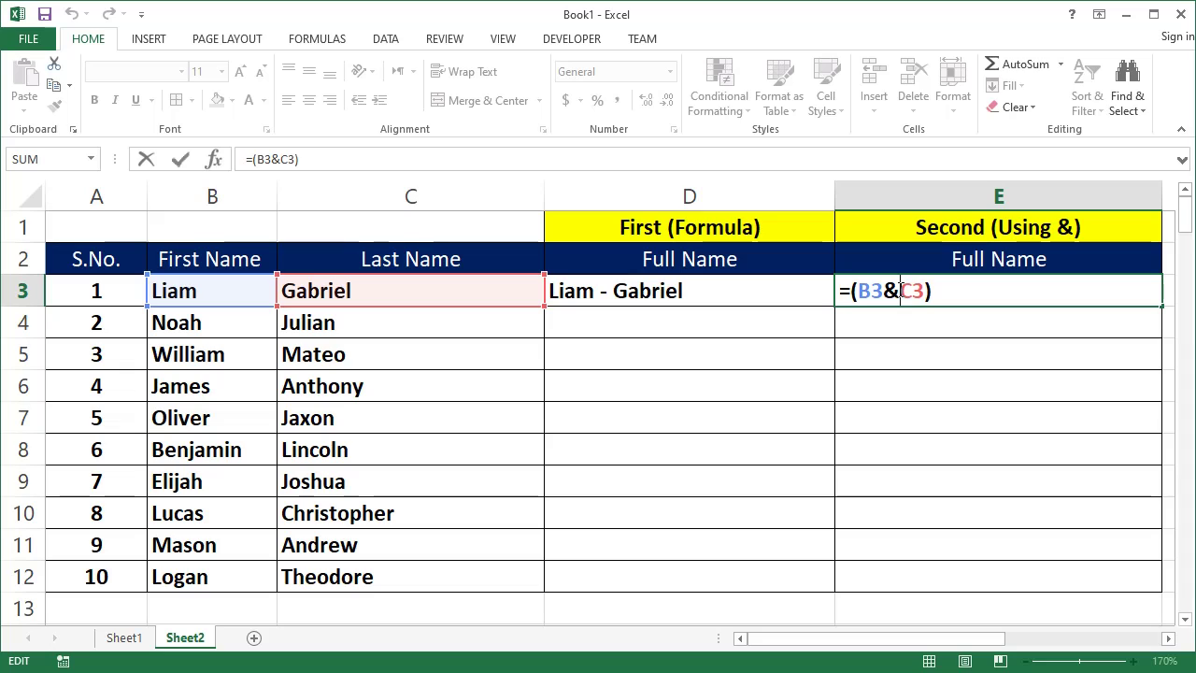
{"action": "type", "text": "\""}
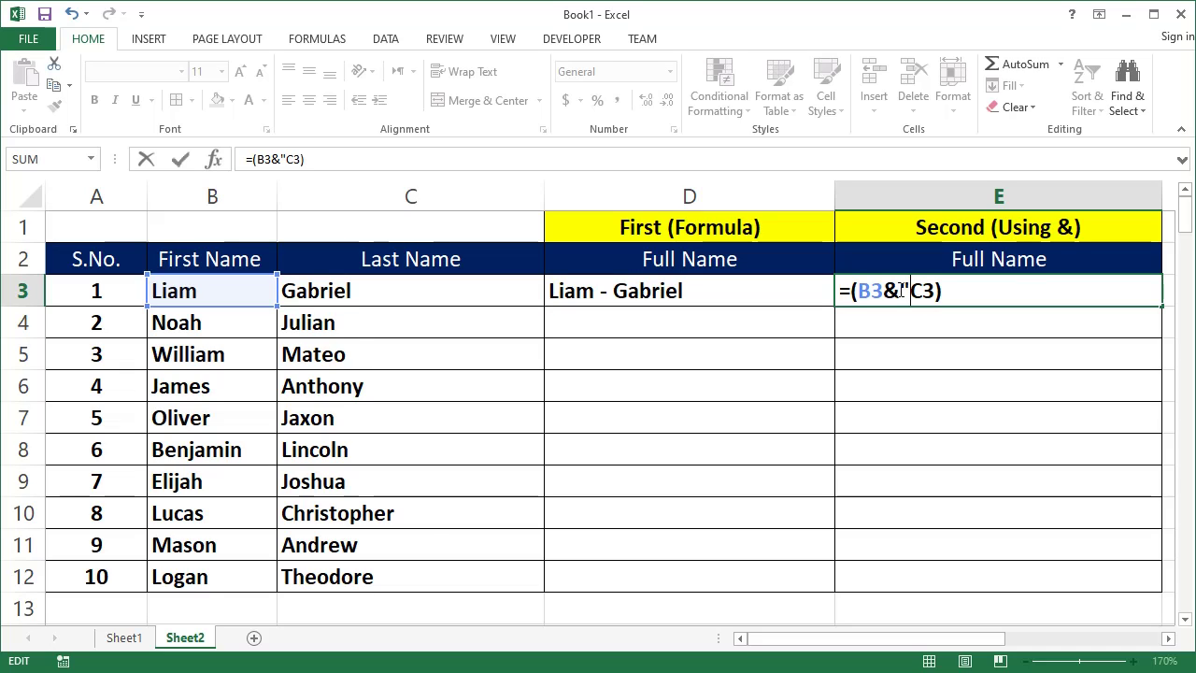
{"action": "type", "text": " \""}
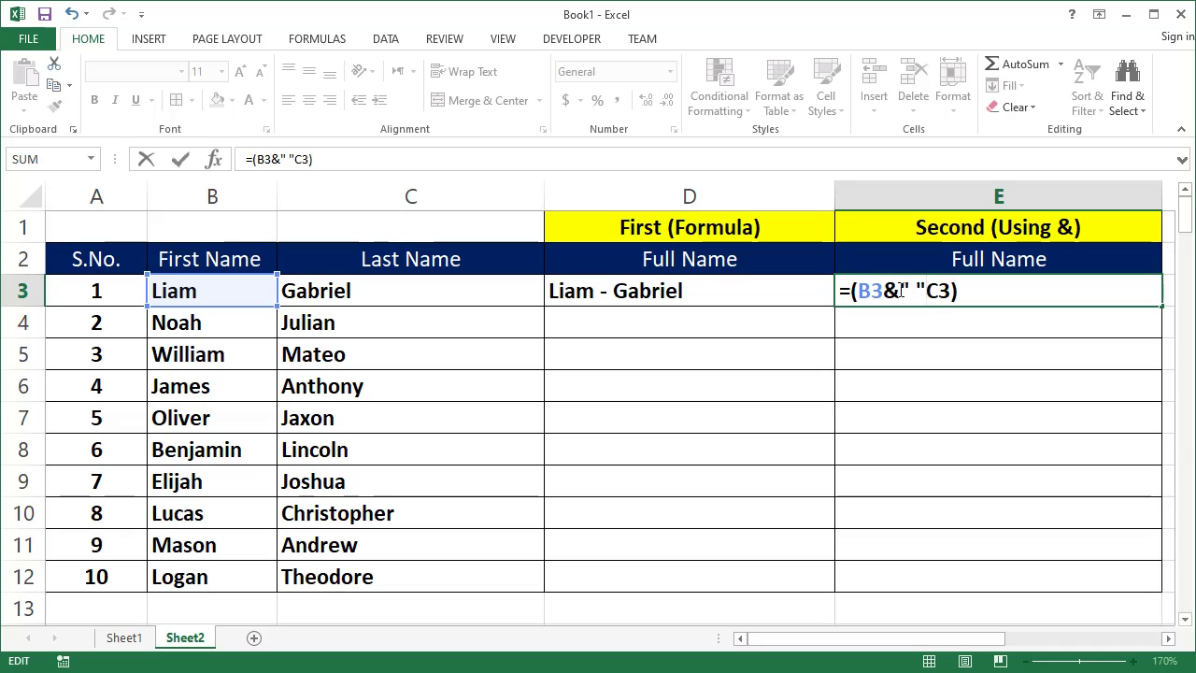
{"action": "type", "text": "&"}
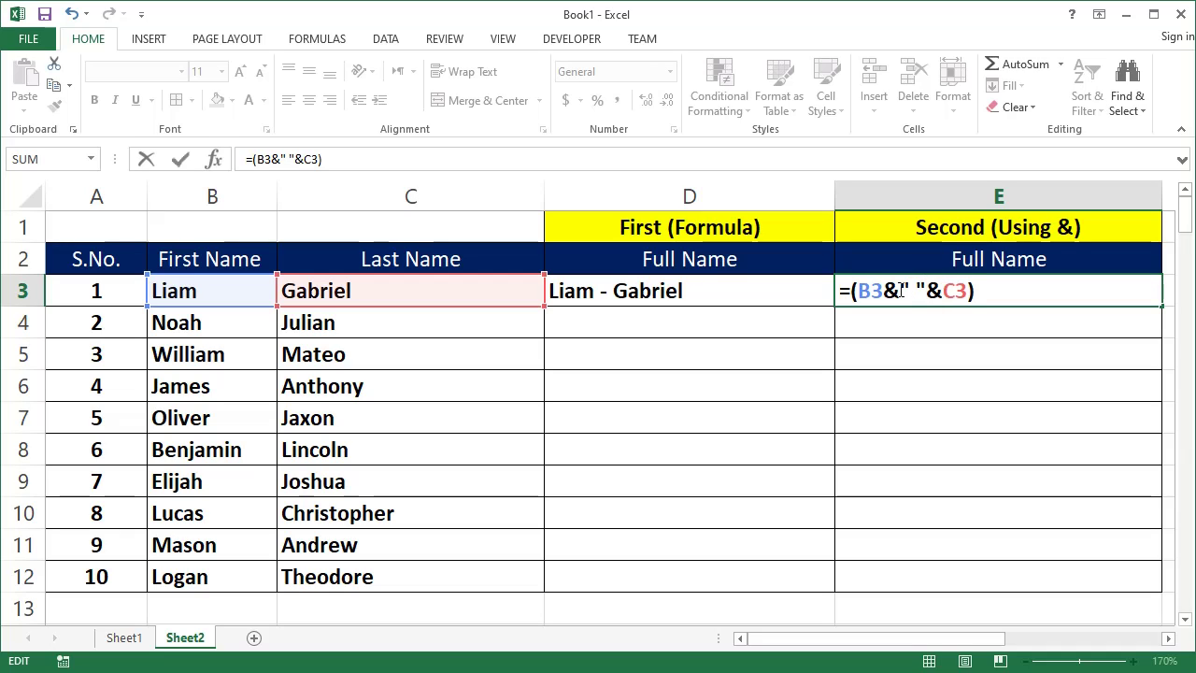
{"action": "key", "text": "Return"}
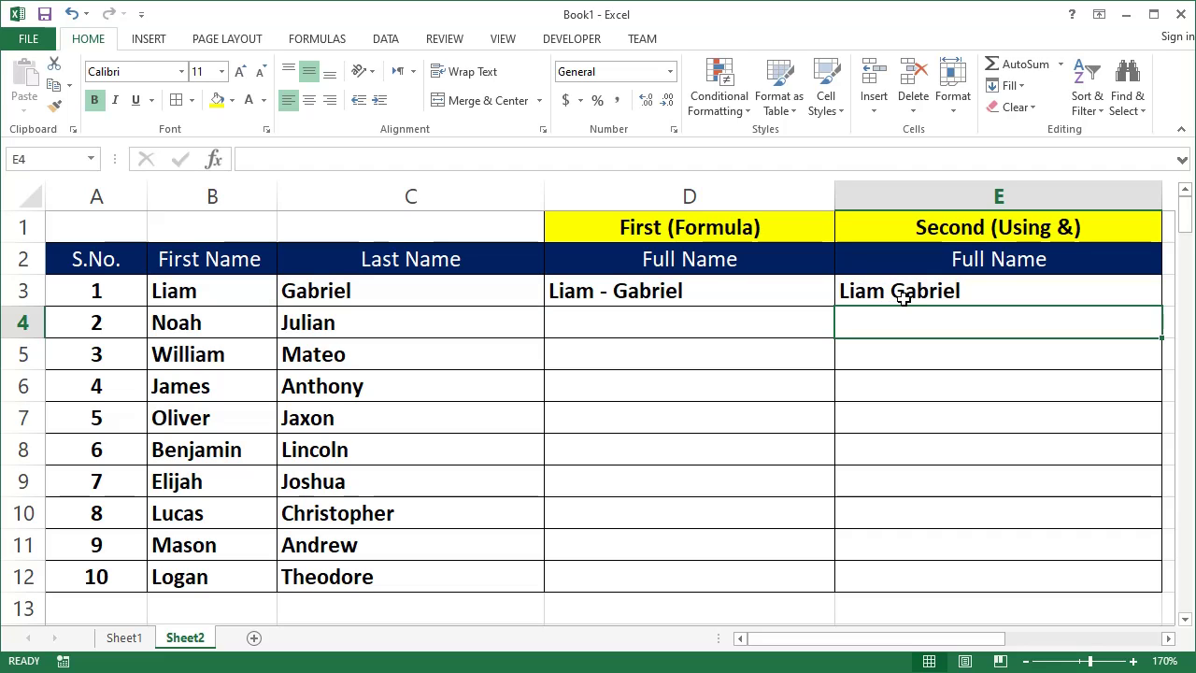
Separate the joined names in E3 with a spaced asterisk by changing the formula to =(B3&" * "&C3).
{"action": "double_click", "coordinate": [892, 292]}
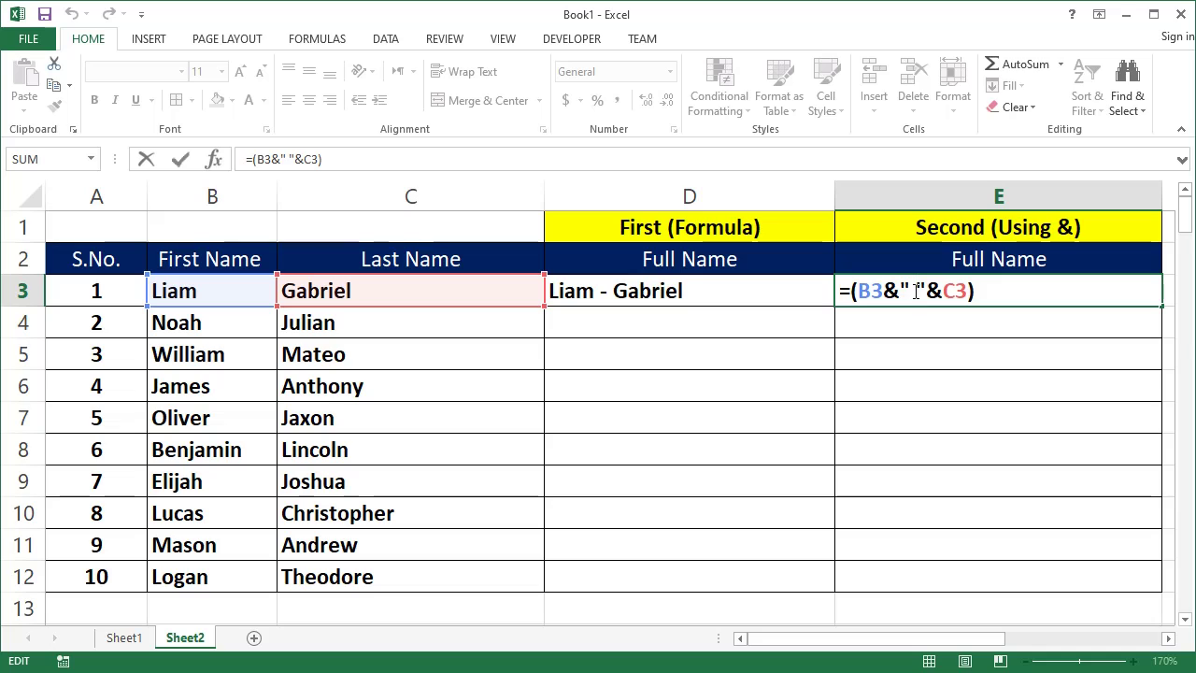
{"action": "type", "text": "*"}
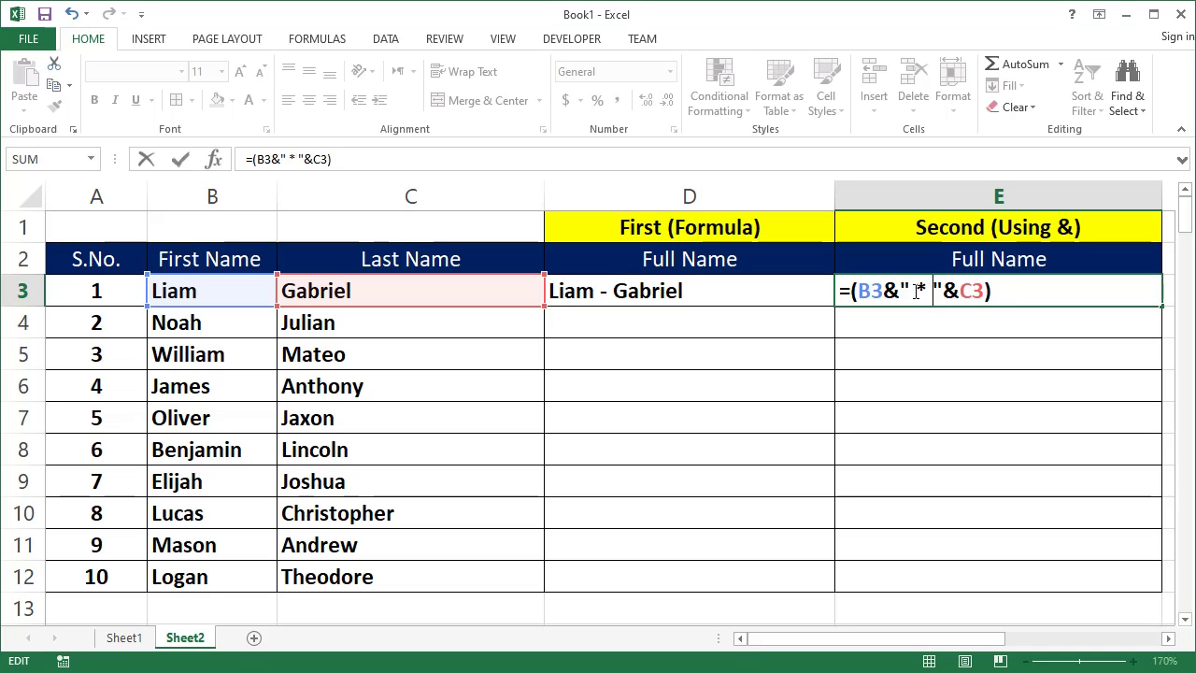
{"action": "key", "text": "Return"}
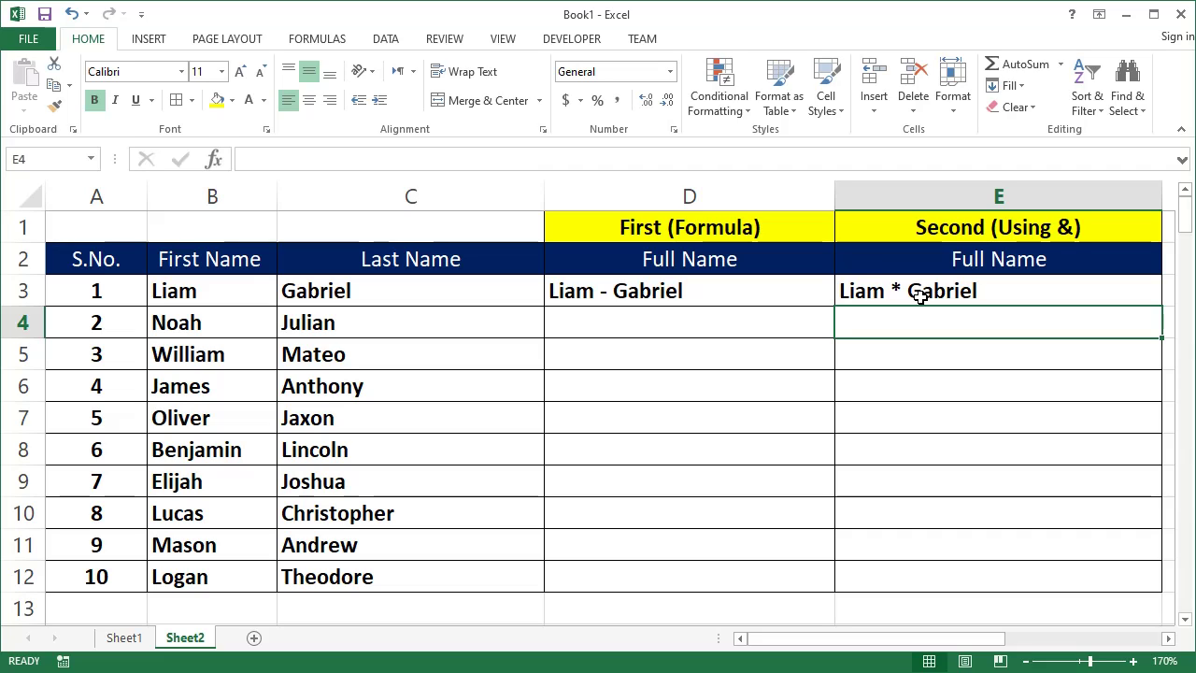
{"action": "left_click", "coordinate": [717, 290]}
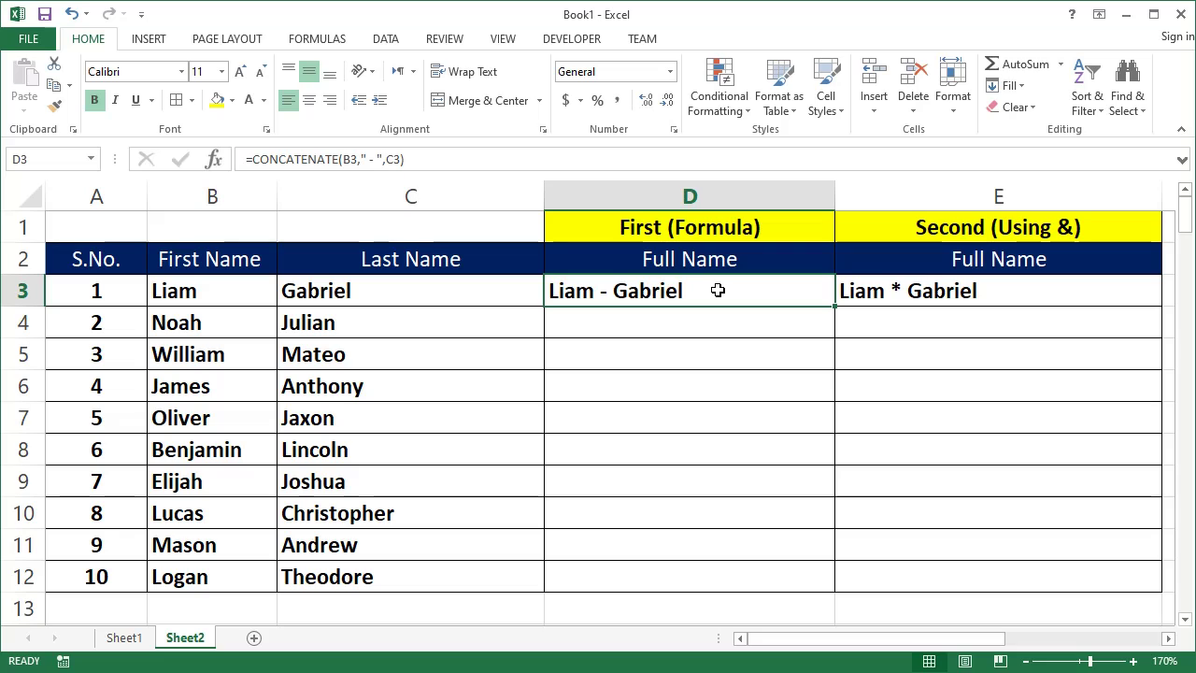
{"action": "left_click", "coordinate": [895, 292]}
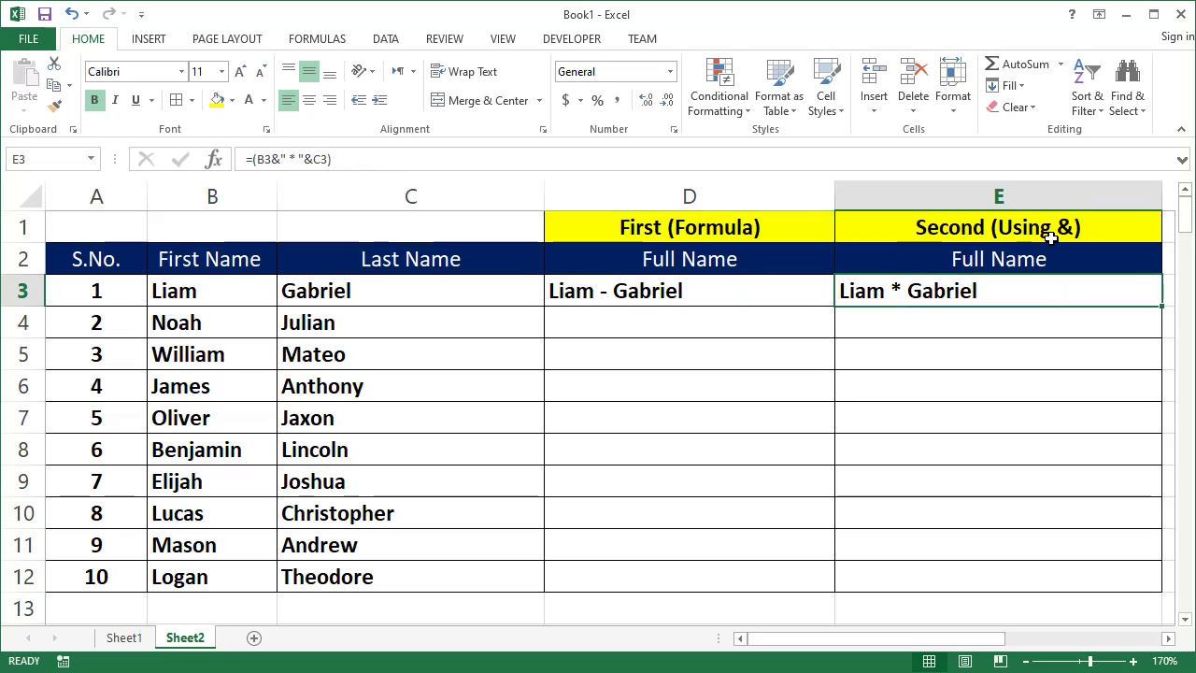
Fill D3's CONCATENATE formula down to D12 and check row 4's full name against its first and last name.
{"action": "left_click", "coordinate": [772, 298]}
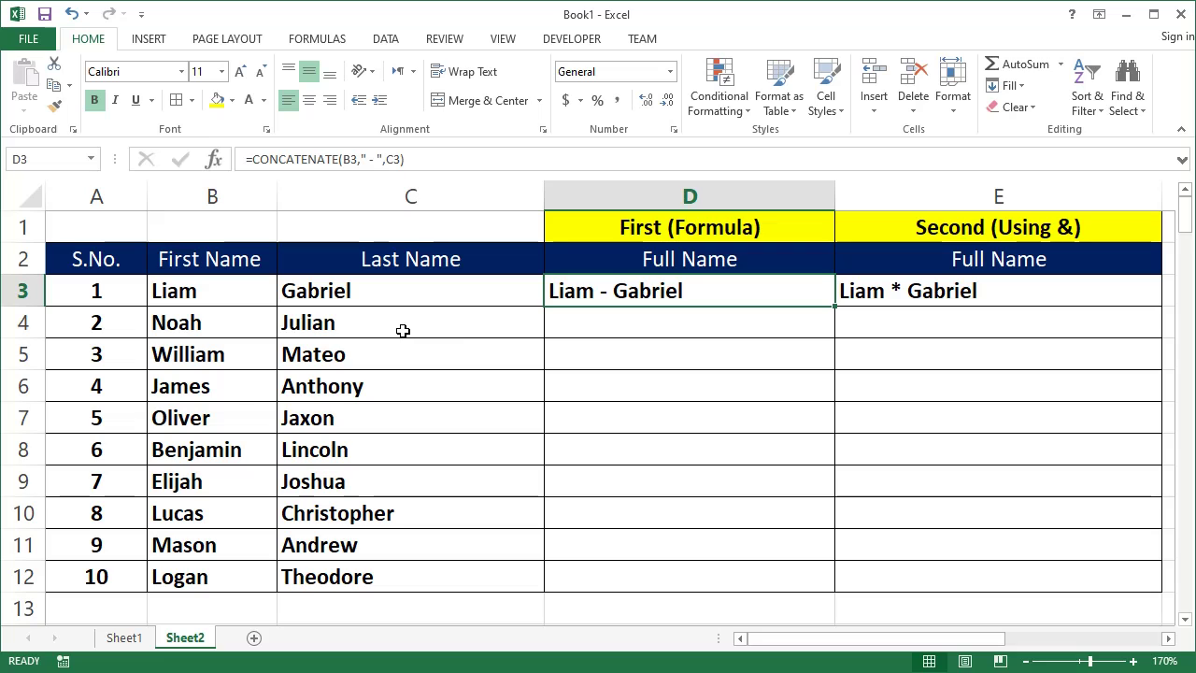
{"action": "left_click_drag", "start_coordinate": [223, 336], "coordinate": [438, 573]}
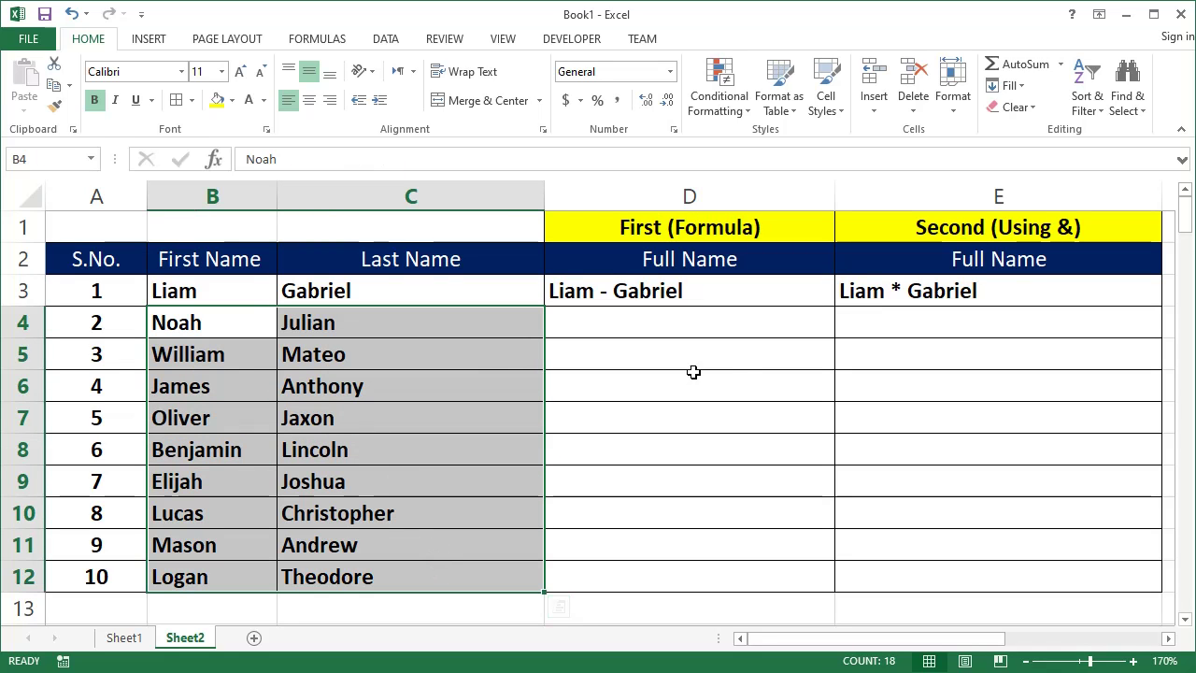
{"action": "left_click", "coordinate": [775, 296]}
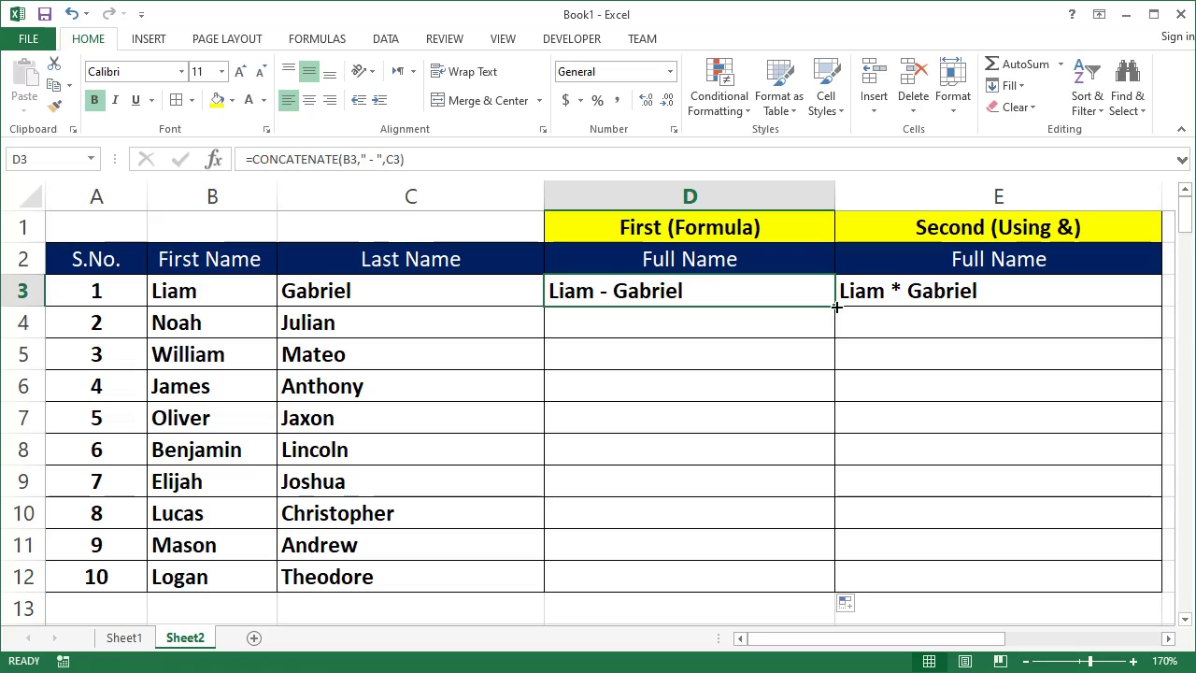
{"action": "double_click", "coordinate": [836, 306]}
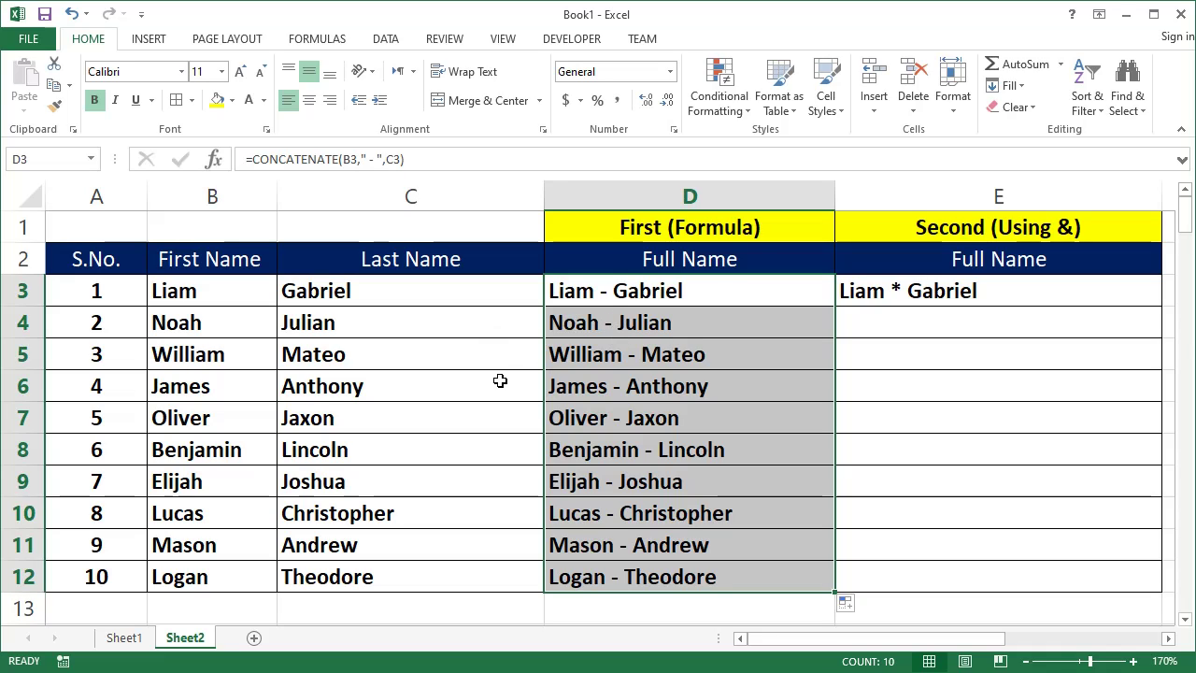
{"action": "left_click", "coordinate": [422, 347]}
{"action": "left_click", "coordinate": [222, 325]}
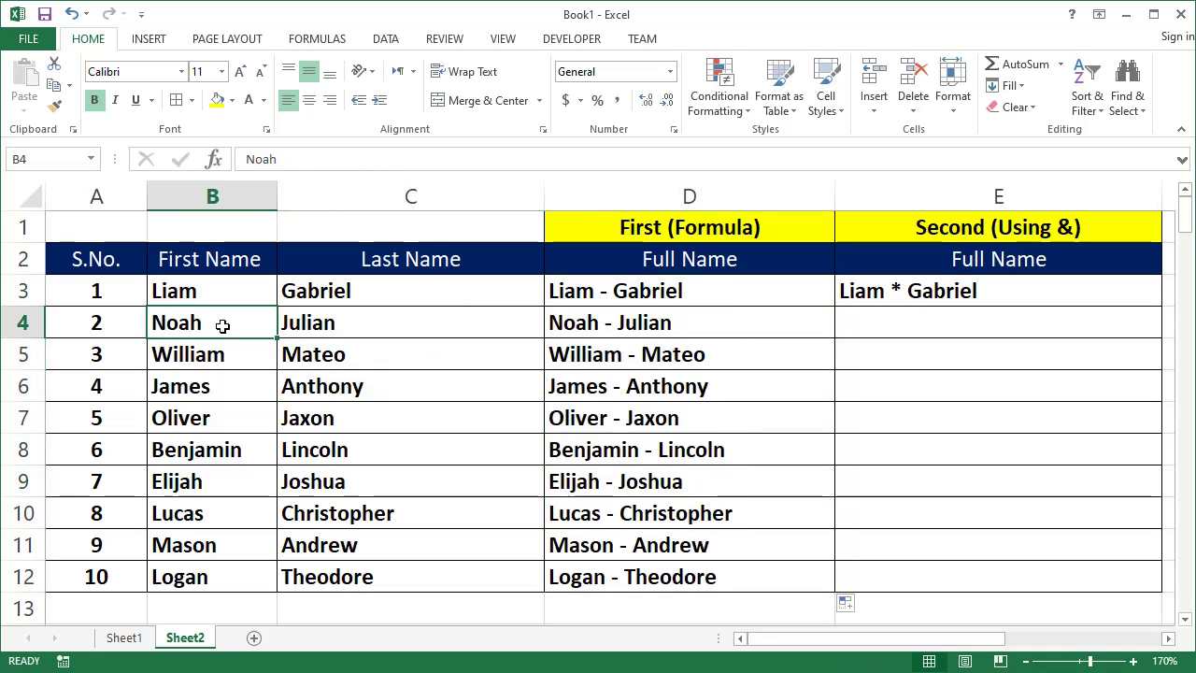
{"action": "left_click", "coordinate": [320, 322]}
{"action": "left_click", "coordinate": [574, 325]}
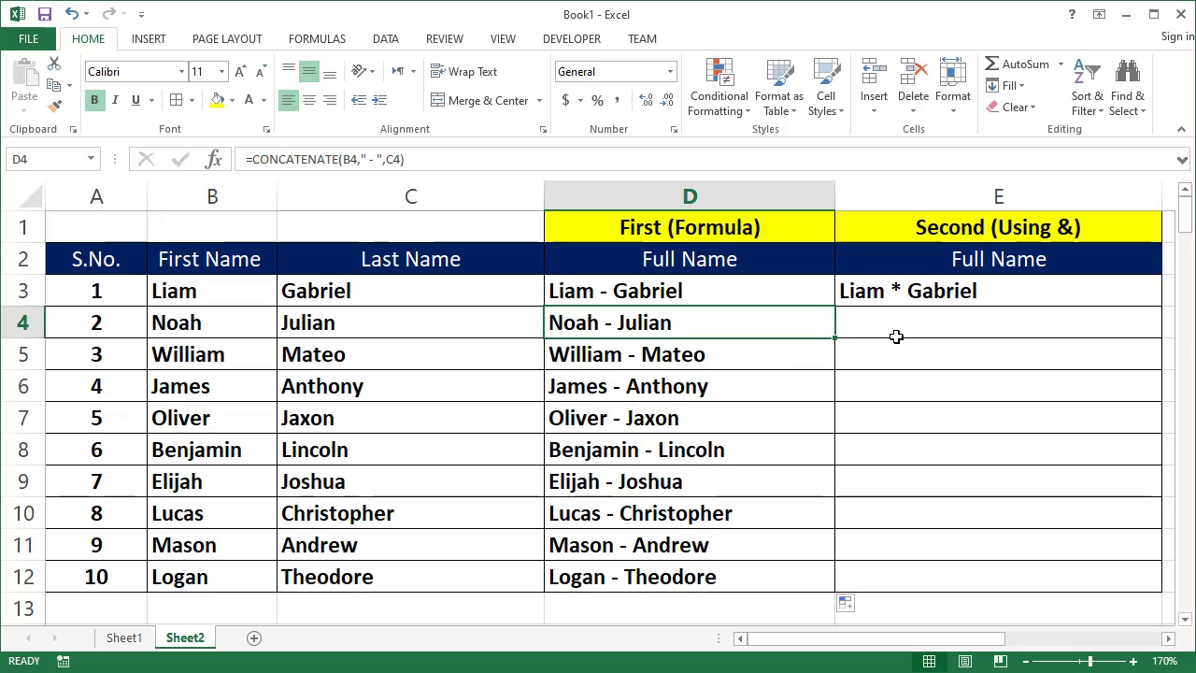
Fill E3's & formula down through cell E12 for the remaining names.
{"action": "left_click", "coordinate": [985, 311]}
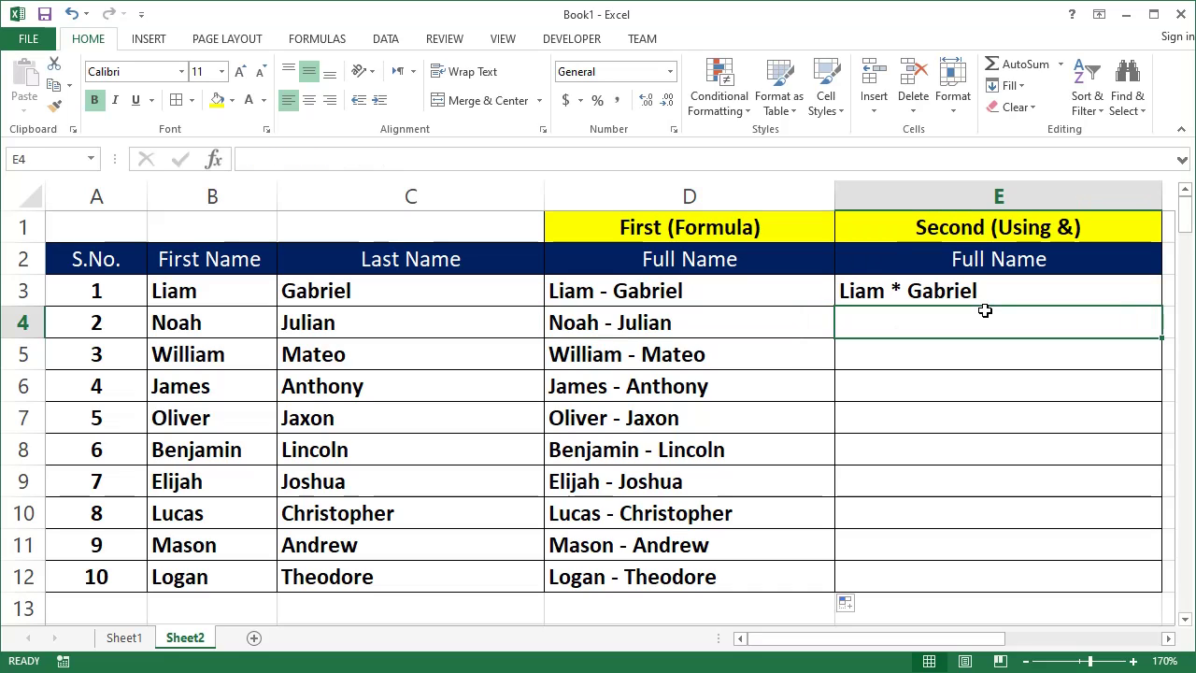
{"action": "left_click", "coordinate": [1009, 293]}
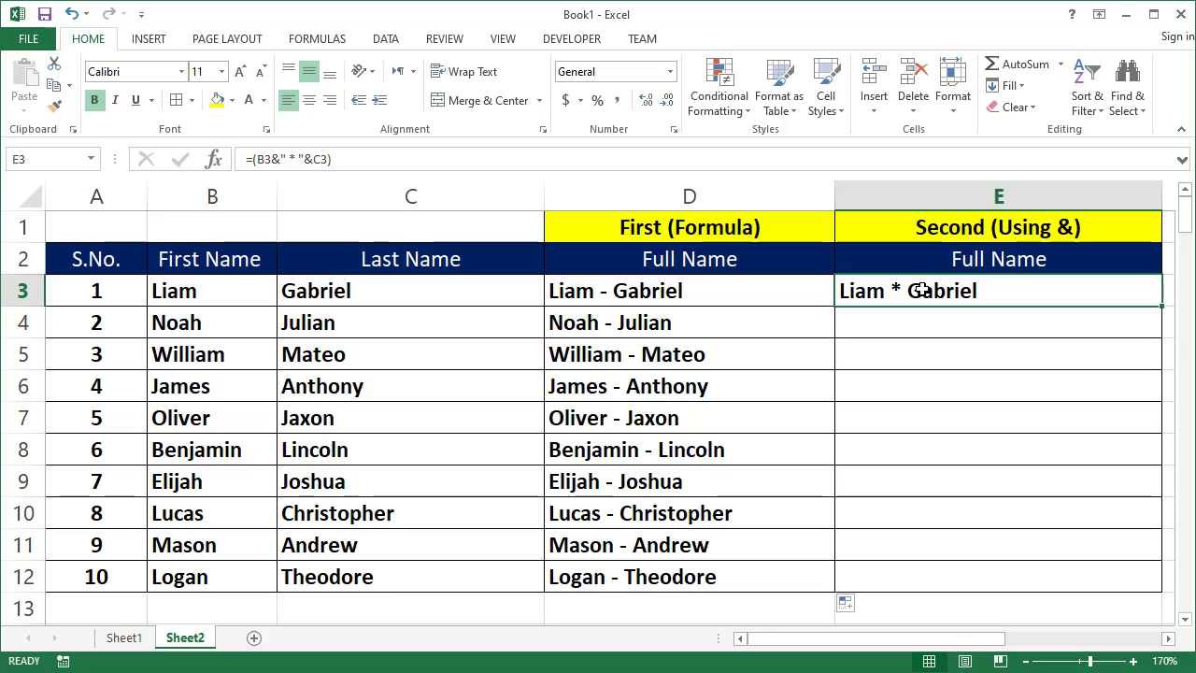
{"action": "double_click", "coordinate": [1162, 307]}
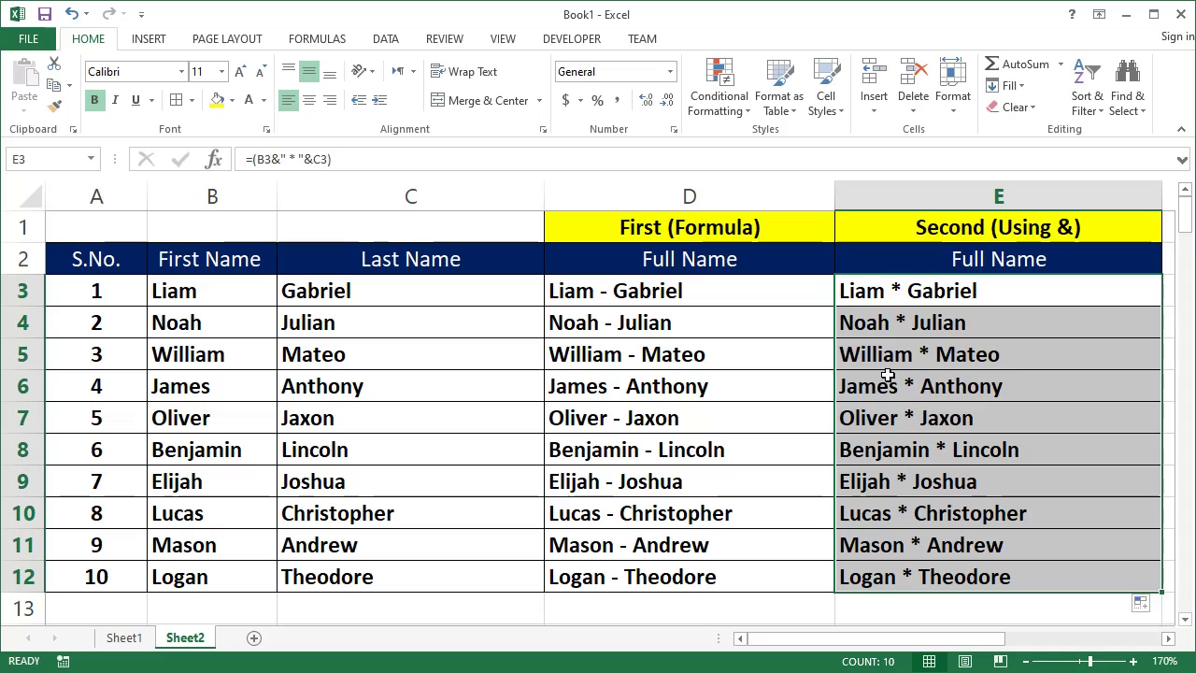
{"action": "left_click", "coordinate": [895, 297]}
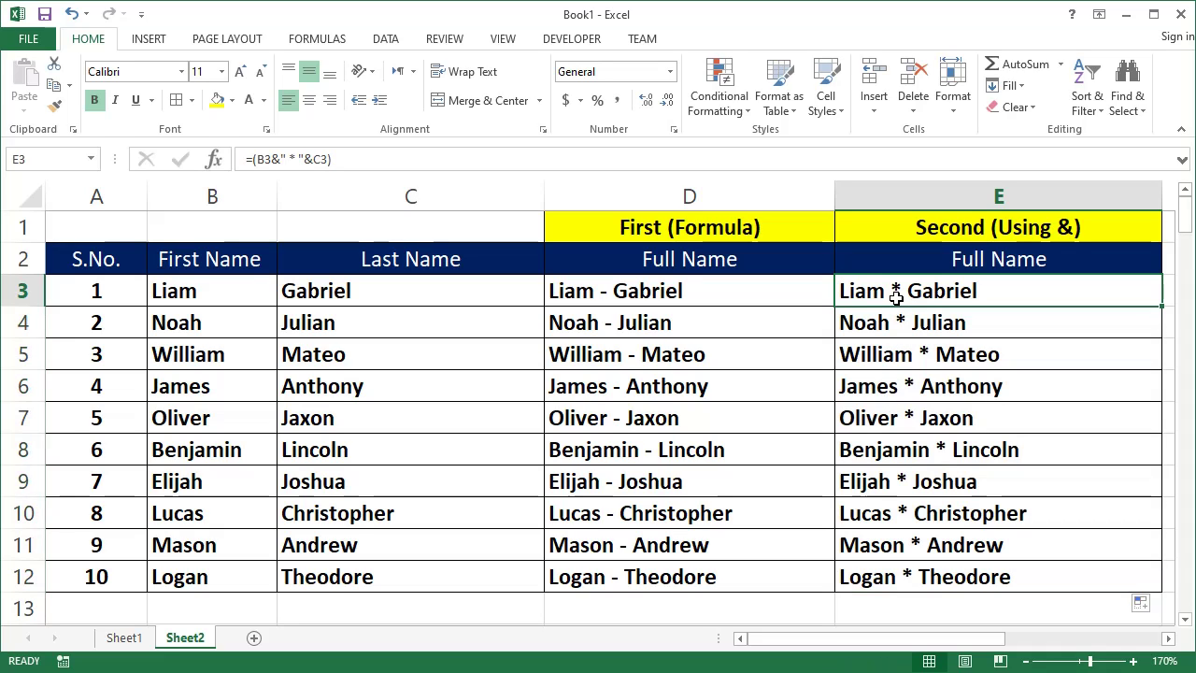